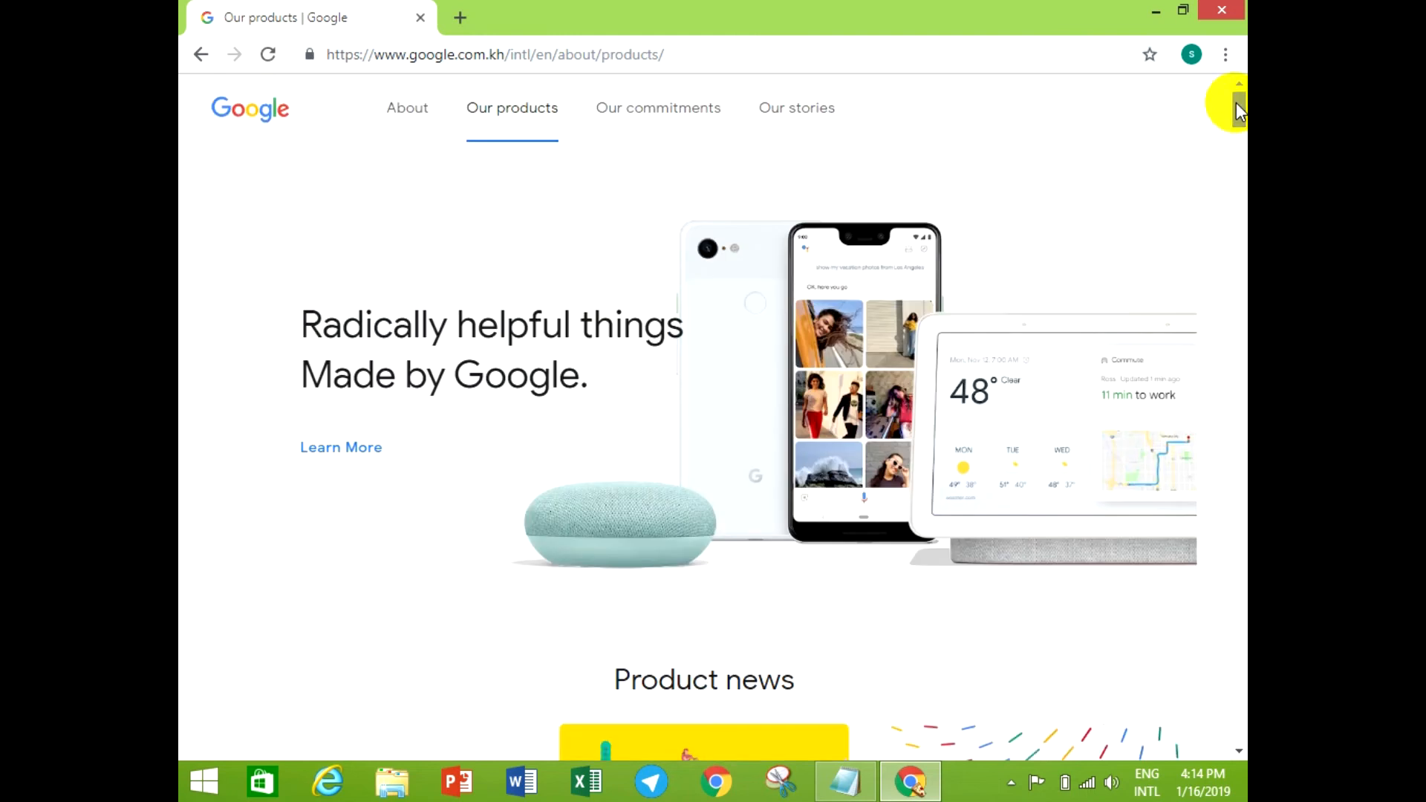
Leave the Google products page and open My Drive in Google Drive.
click(204, 52)
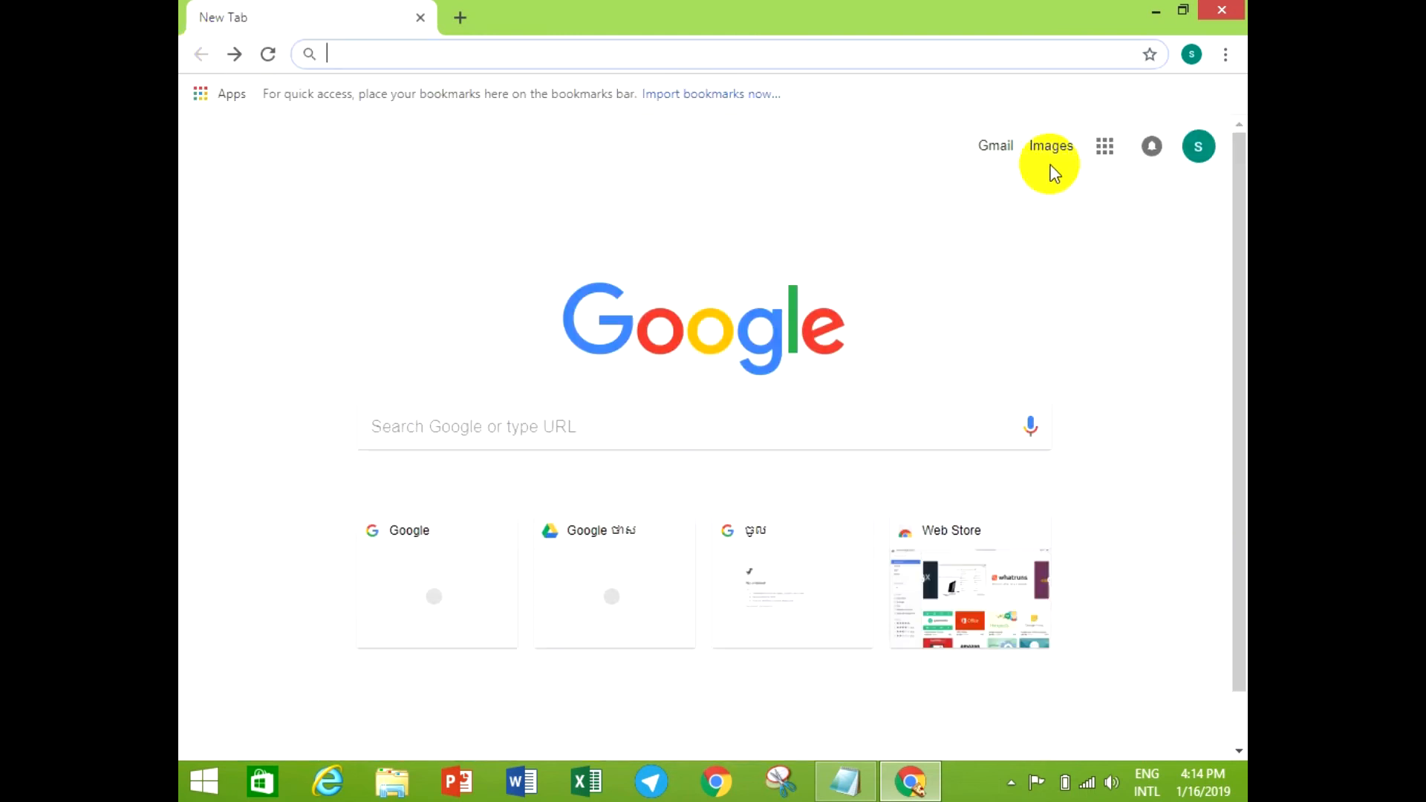
click(1105, 147)
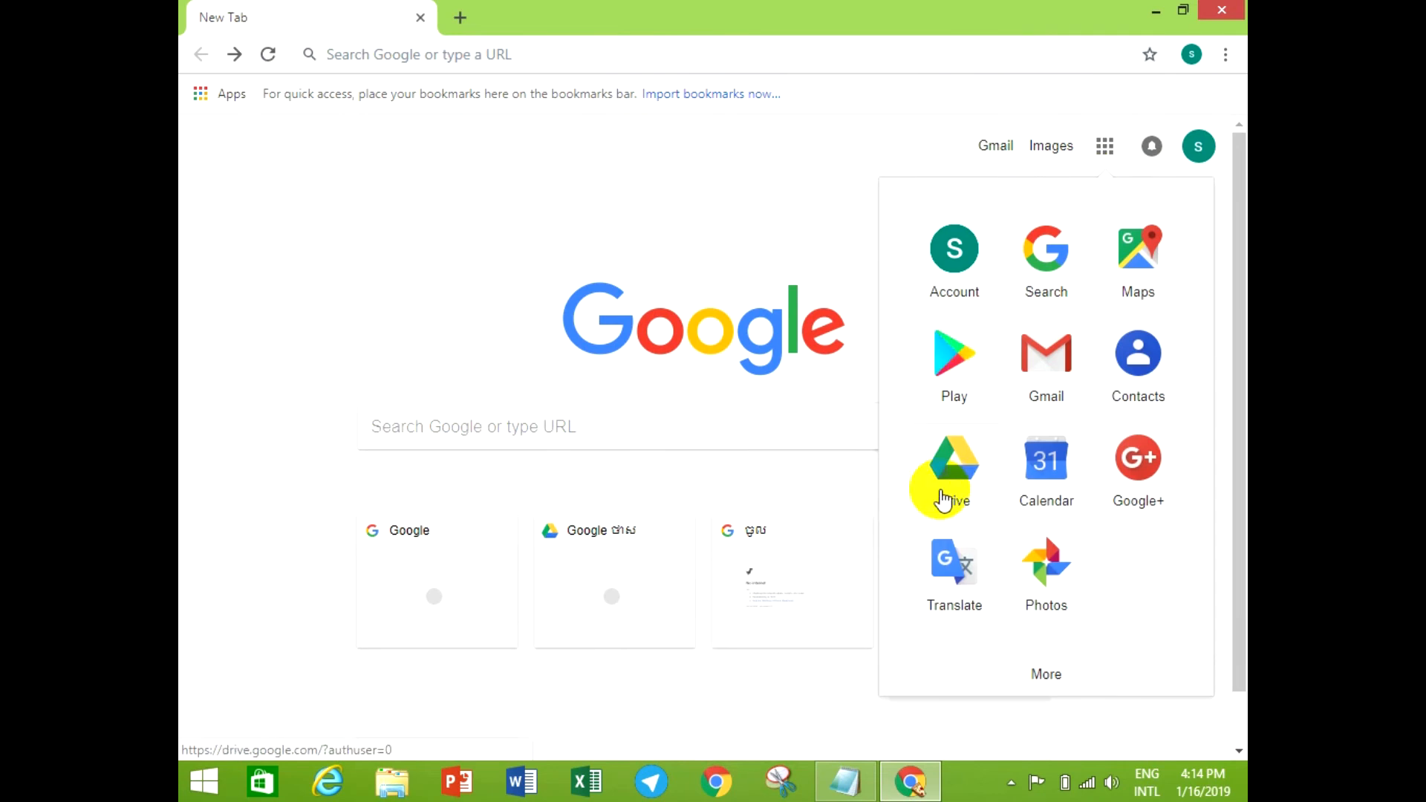
click(956, 462)
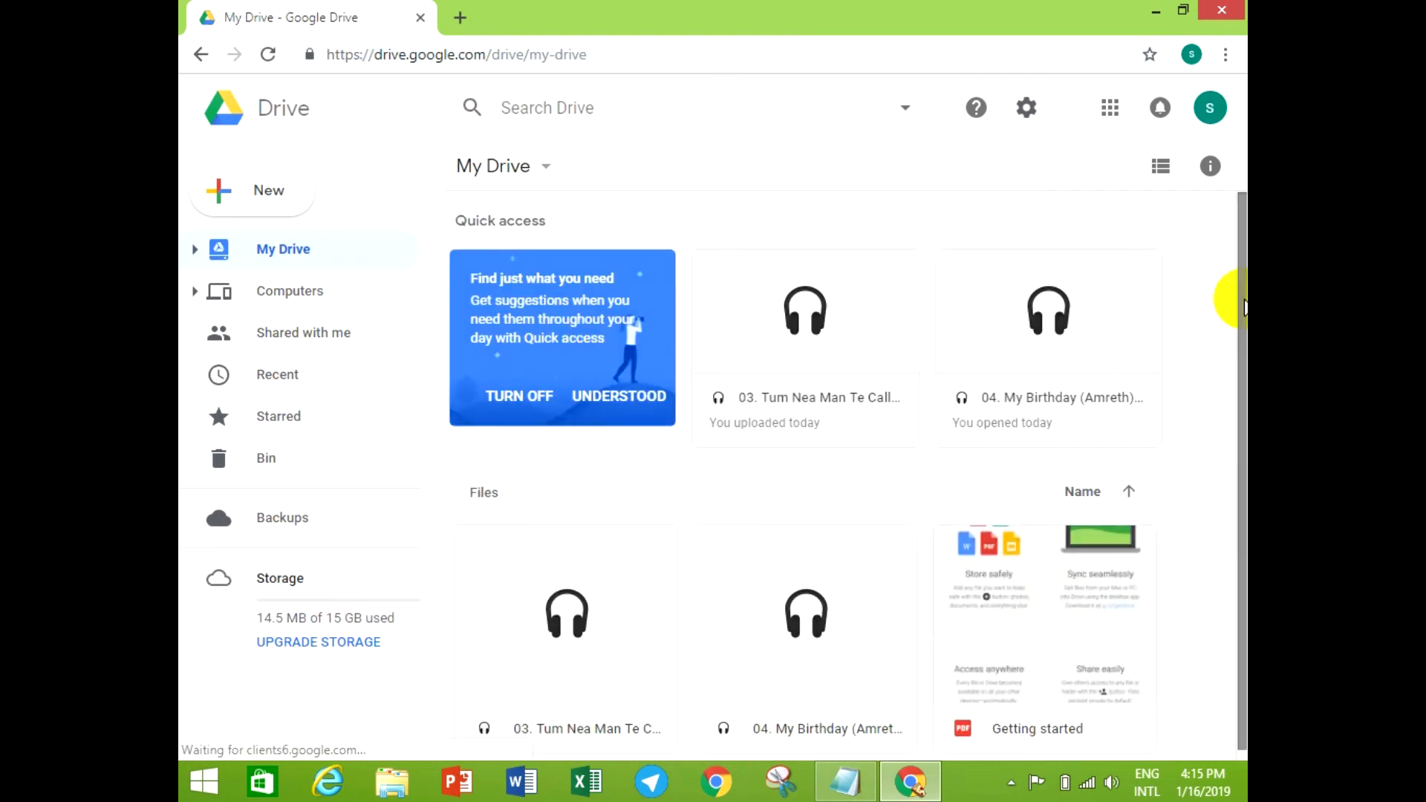
drag(1243, 302, 1242, 349)
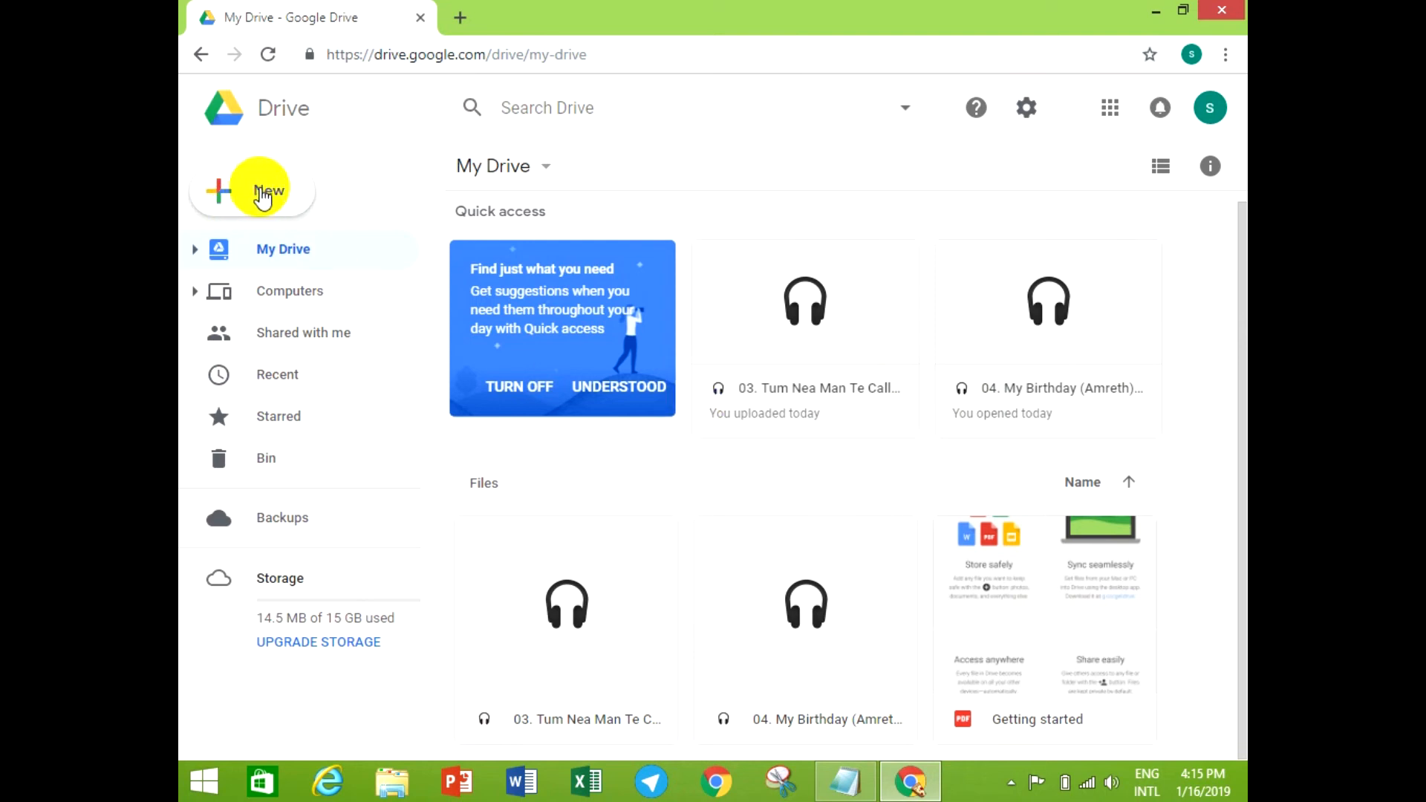
Switch to the untitled Notepad note and add the line "add your drive anything!" below the Khmer text.
click(883, 795)
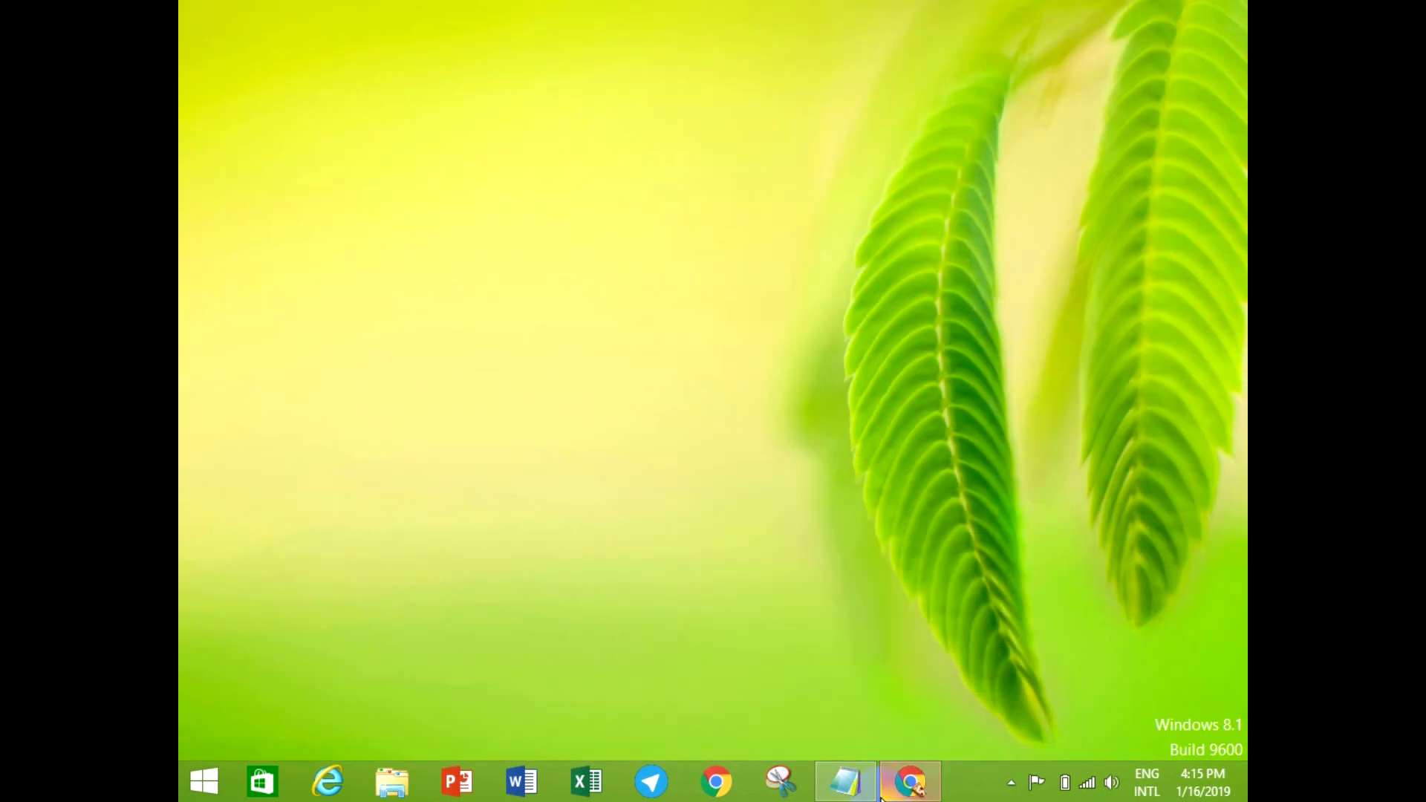
click(845, 782)
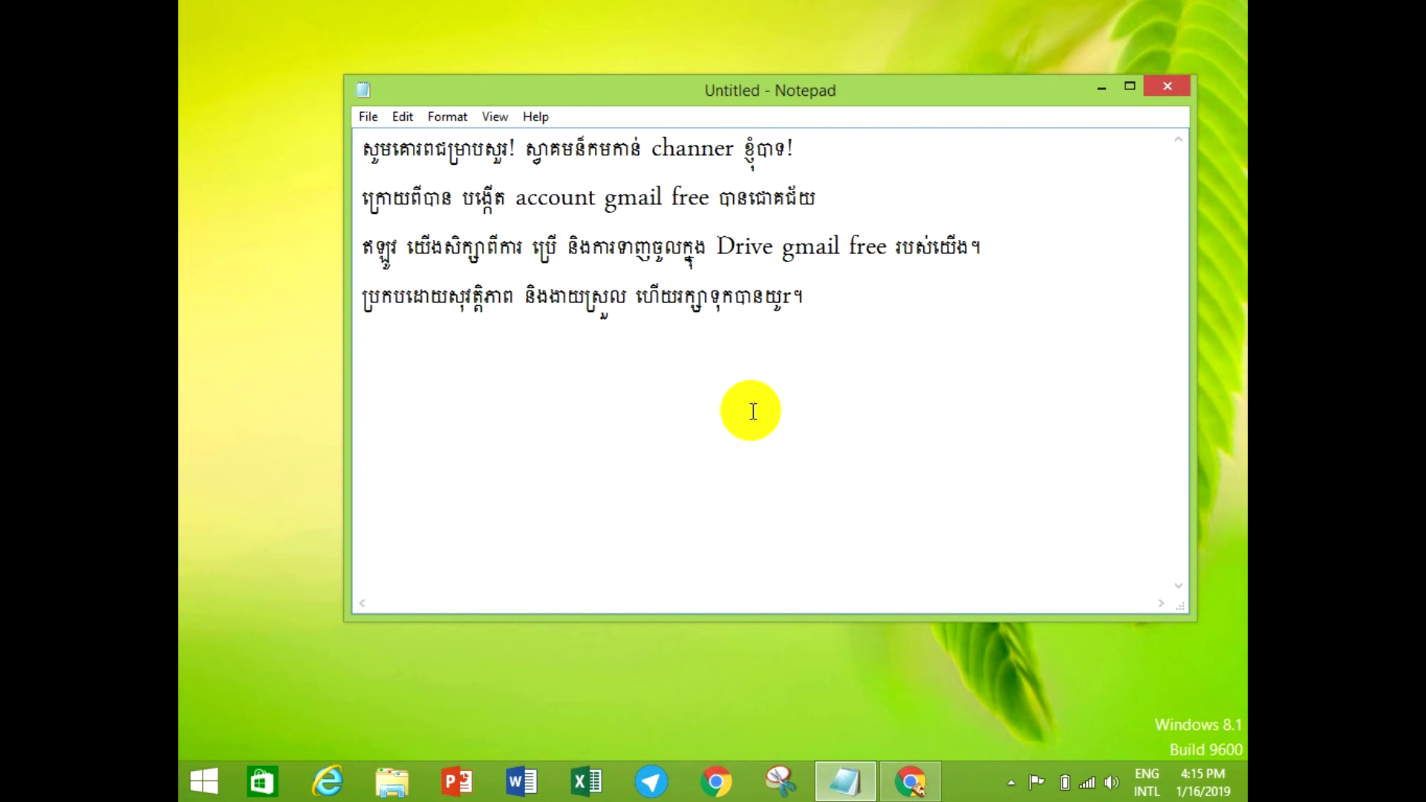
text(add your dr)
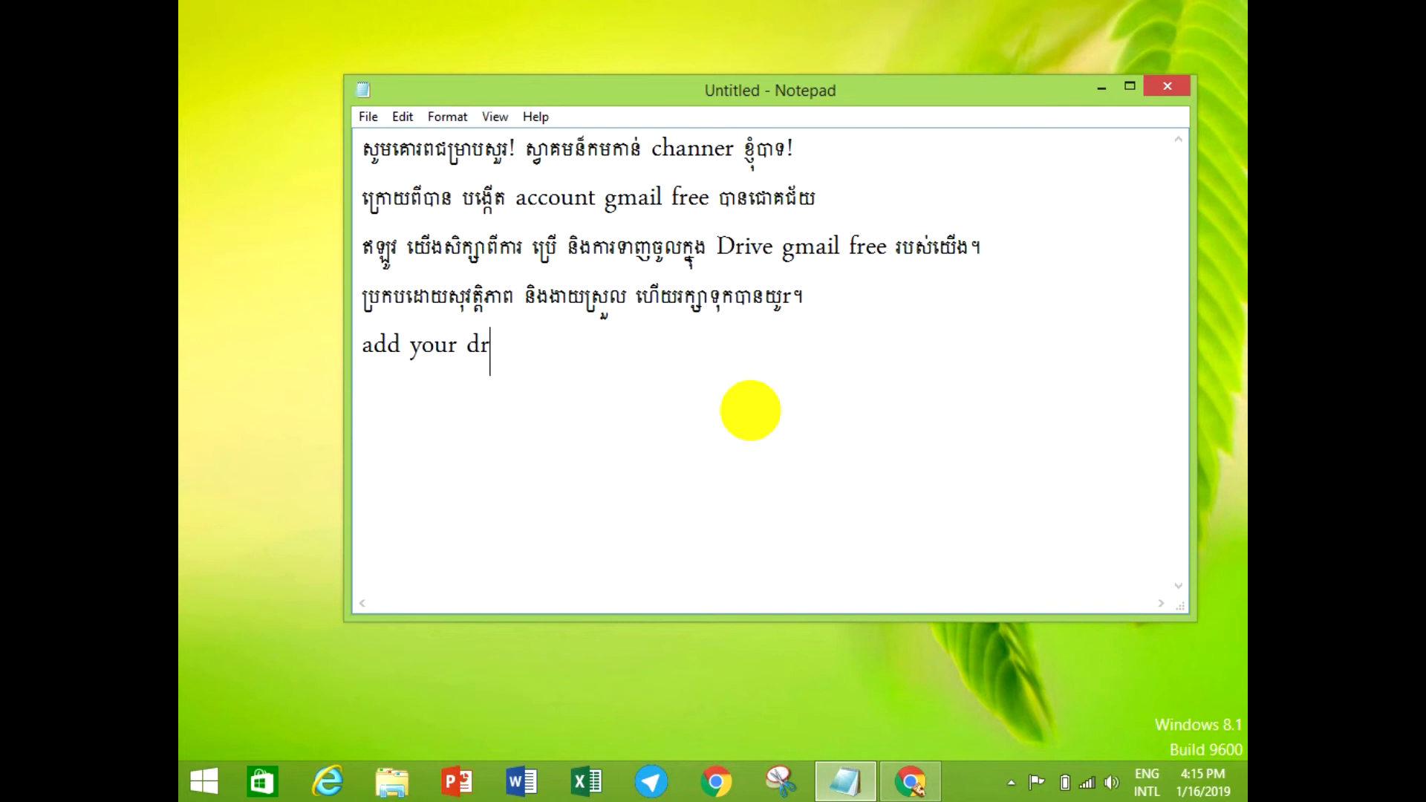
text(ive anything)
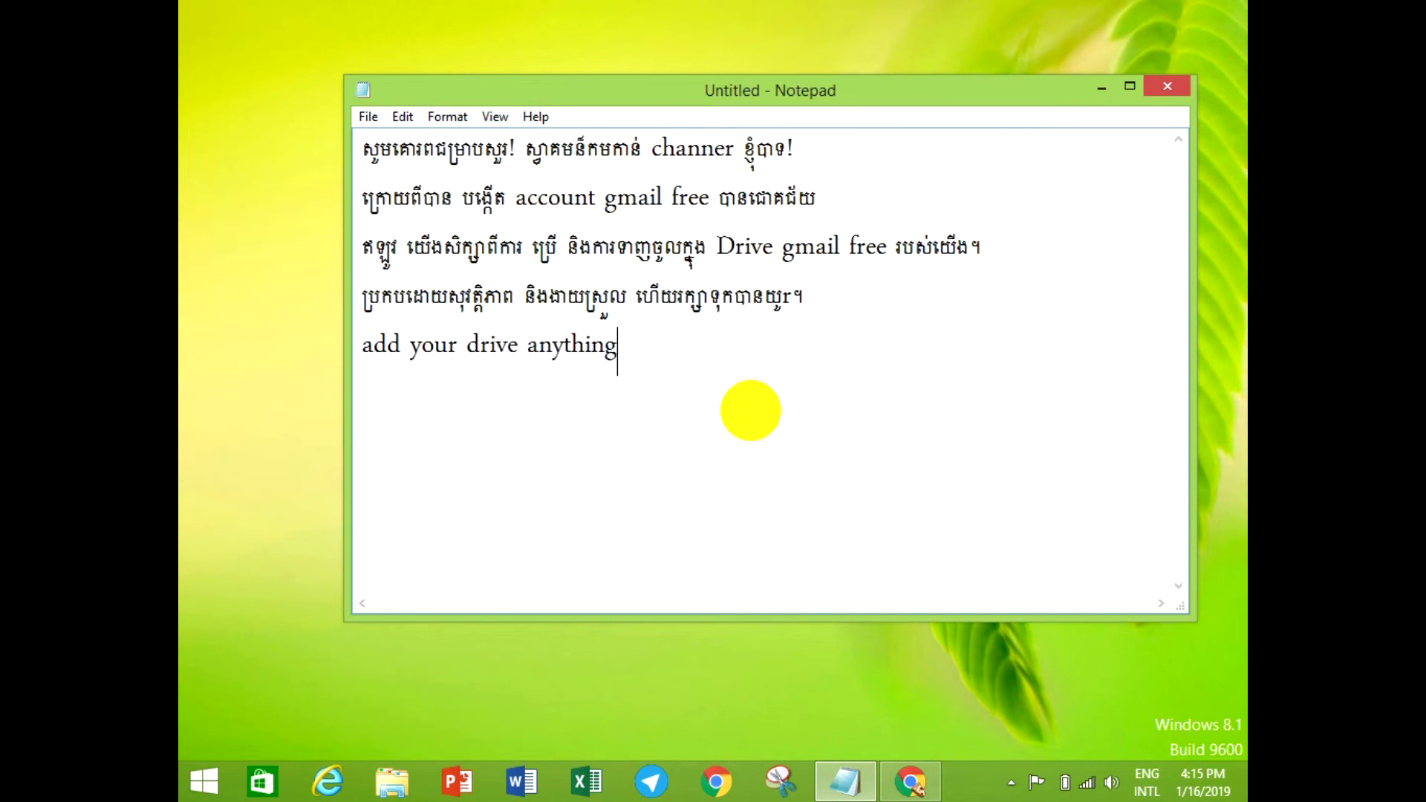
text(!)
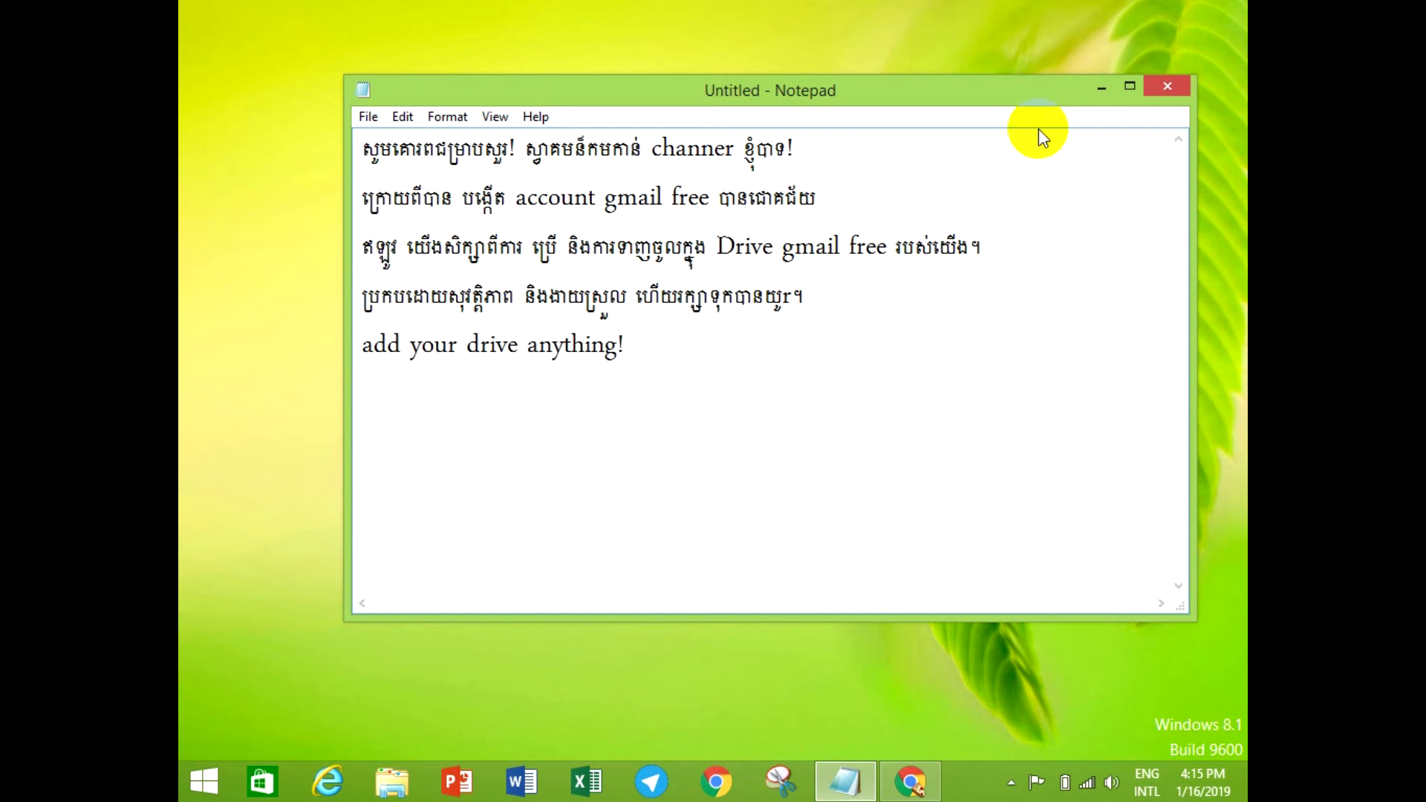
Return to Google Drive in Chrome, start a file upload and select the song "01. Haet Avey Unblock Bong Vich" in the khmer so folder.
click(1103, 88)
click(911, 781)
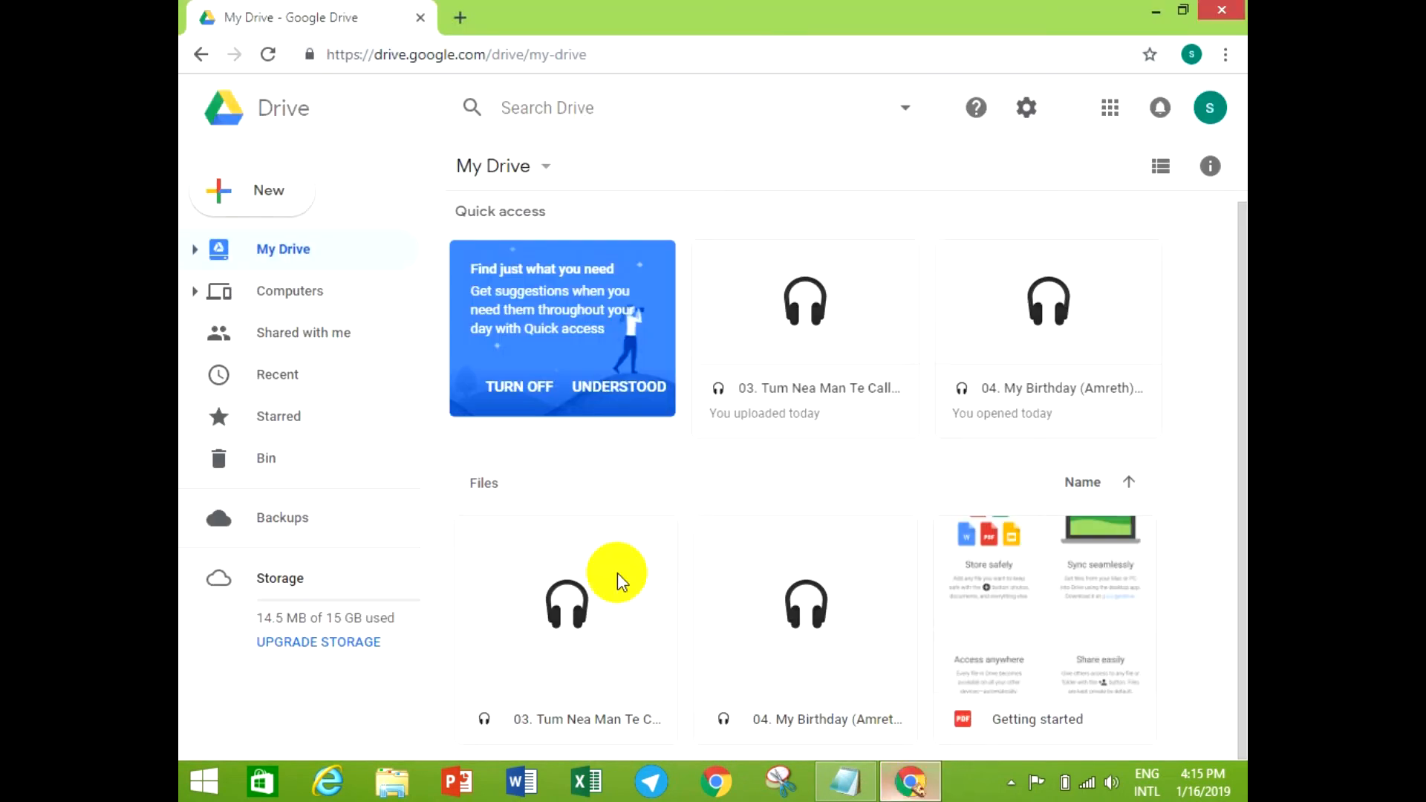
click(270, 200)
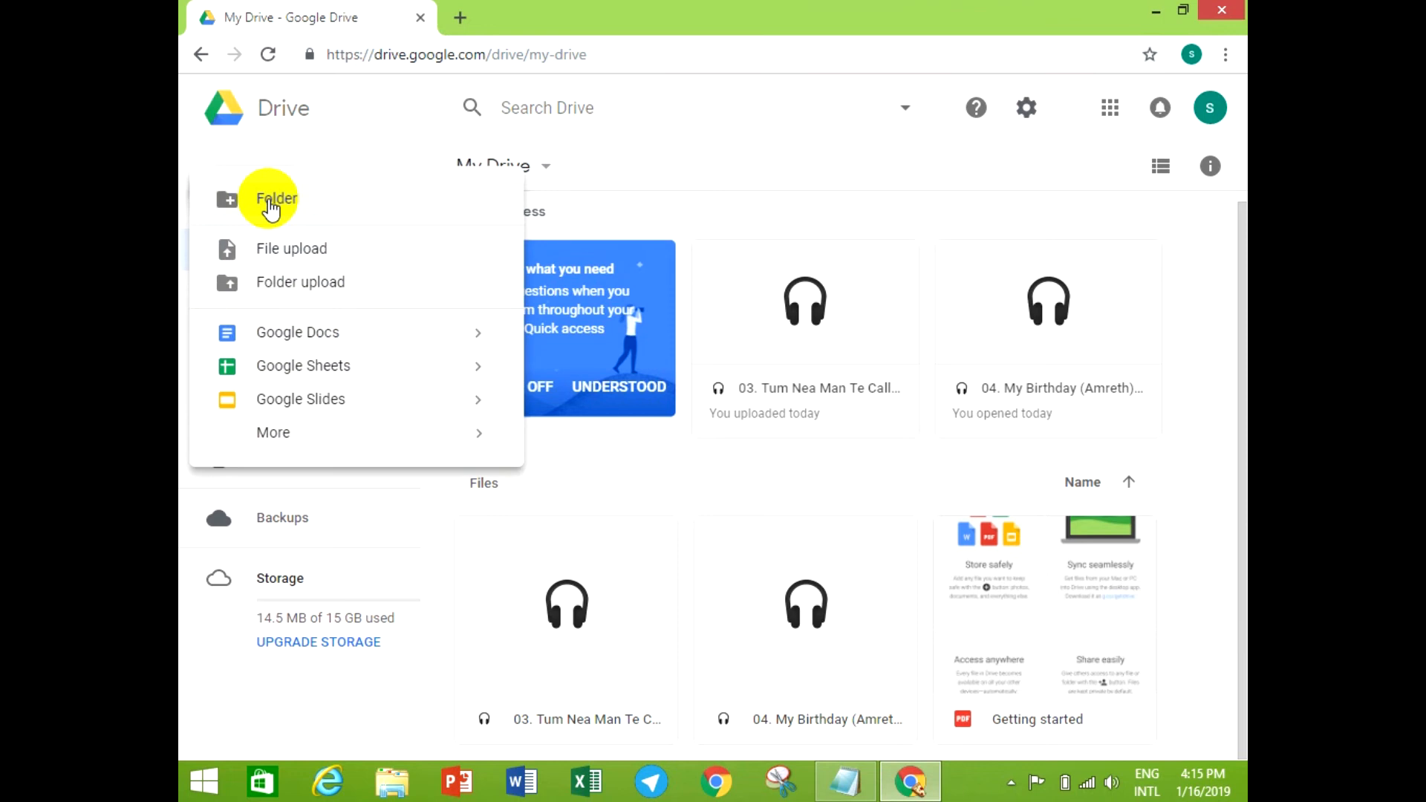
click(292, 245)
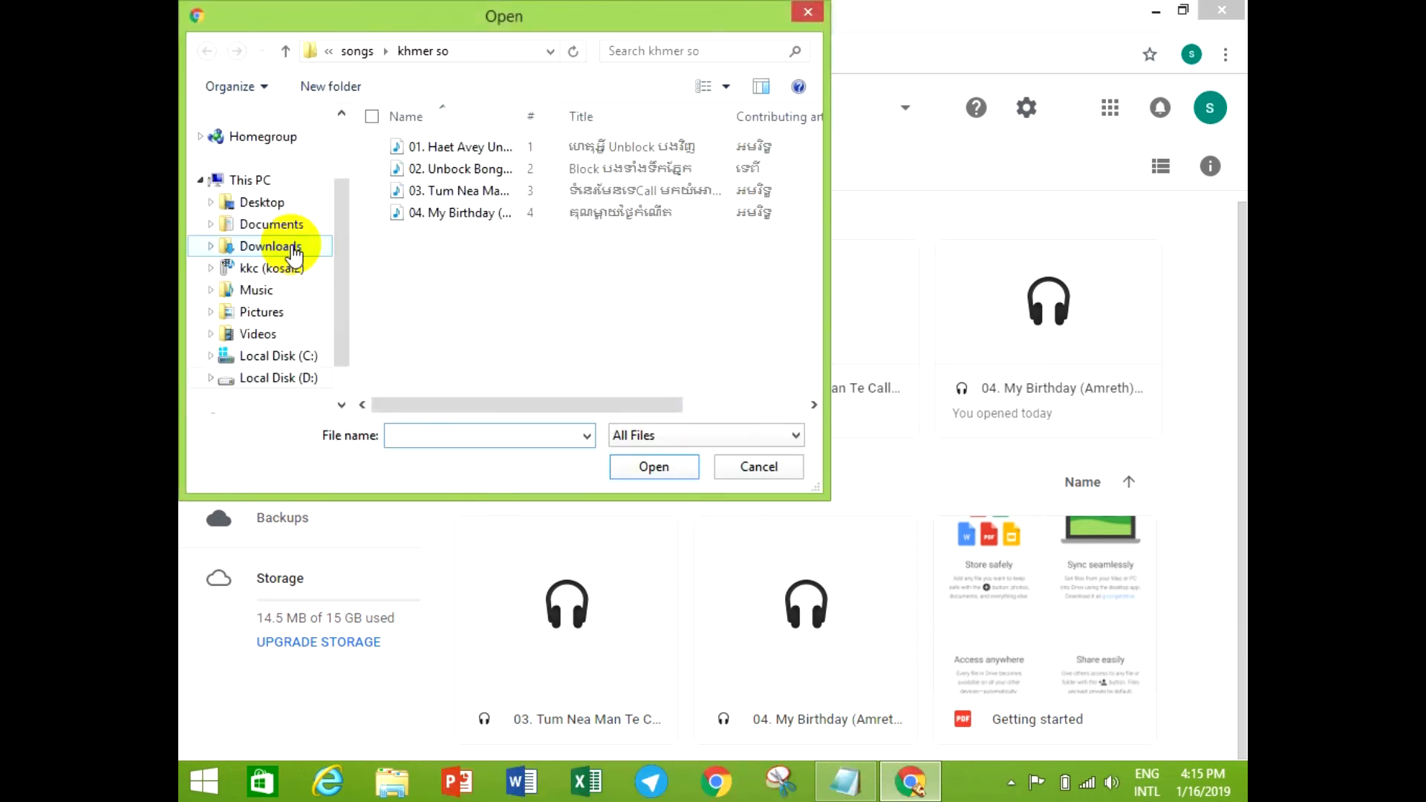
click(429, 152)
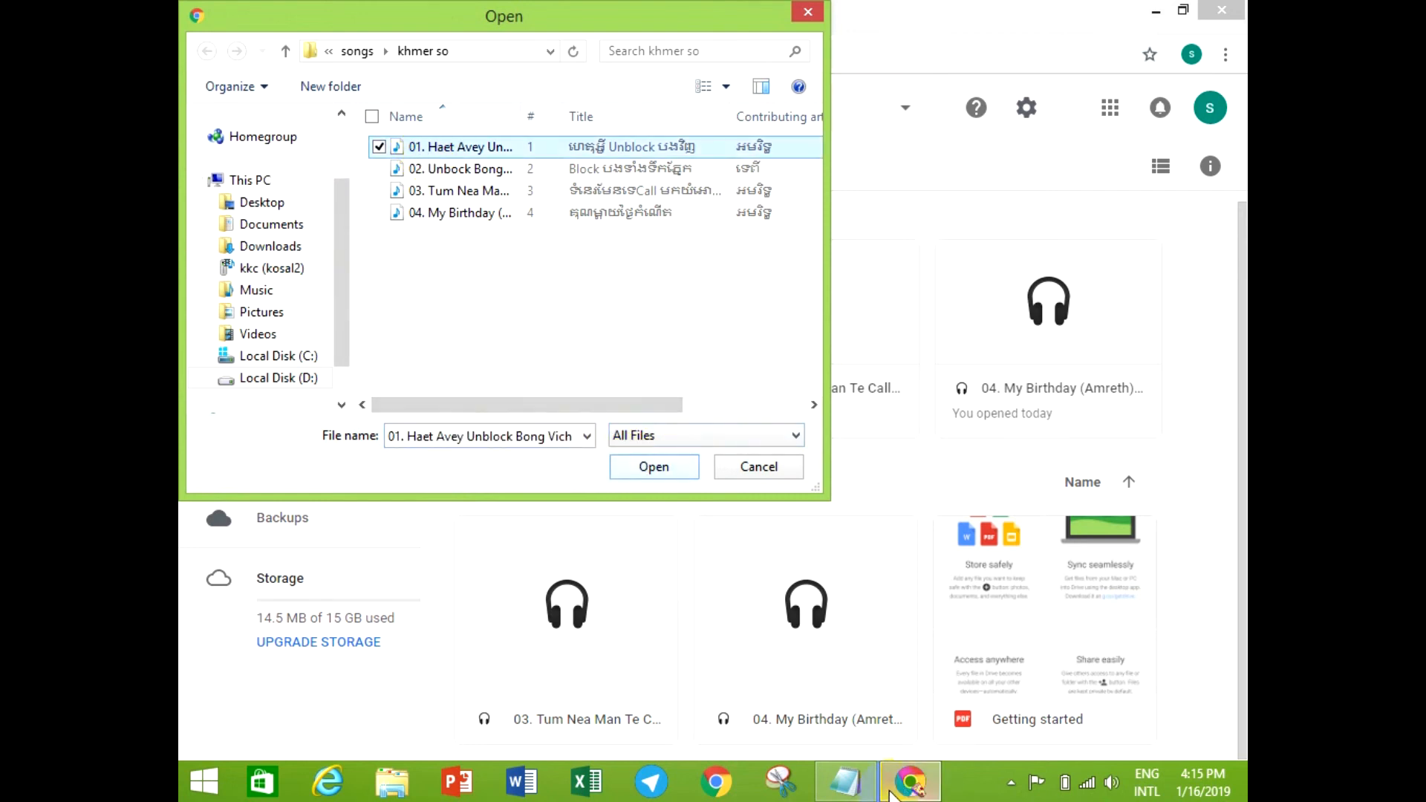
Switch to Notepad and add a new line starting "click open and add to yours it".
click(855, 786)
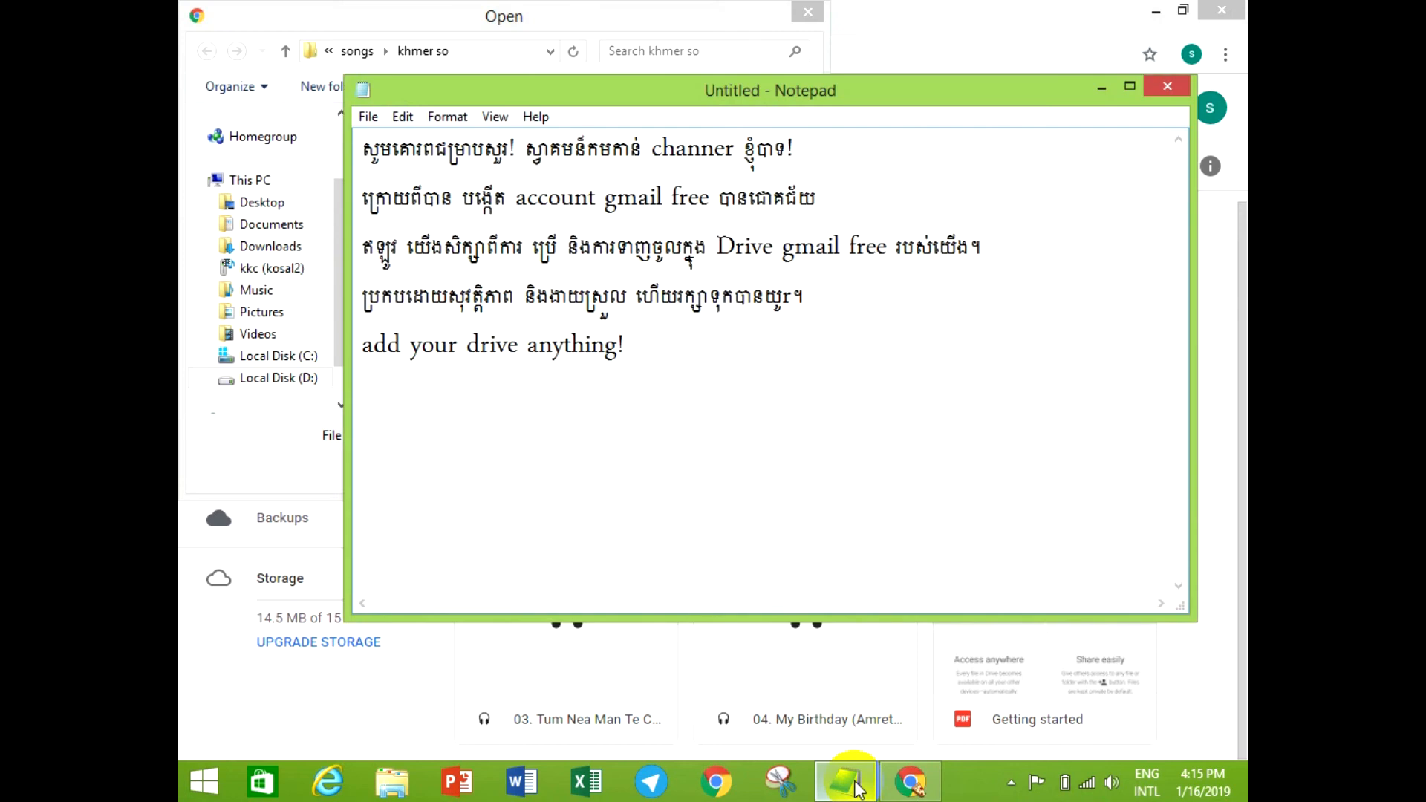
text(cki)
key(BackSpace)
text(lick popen and )
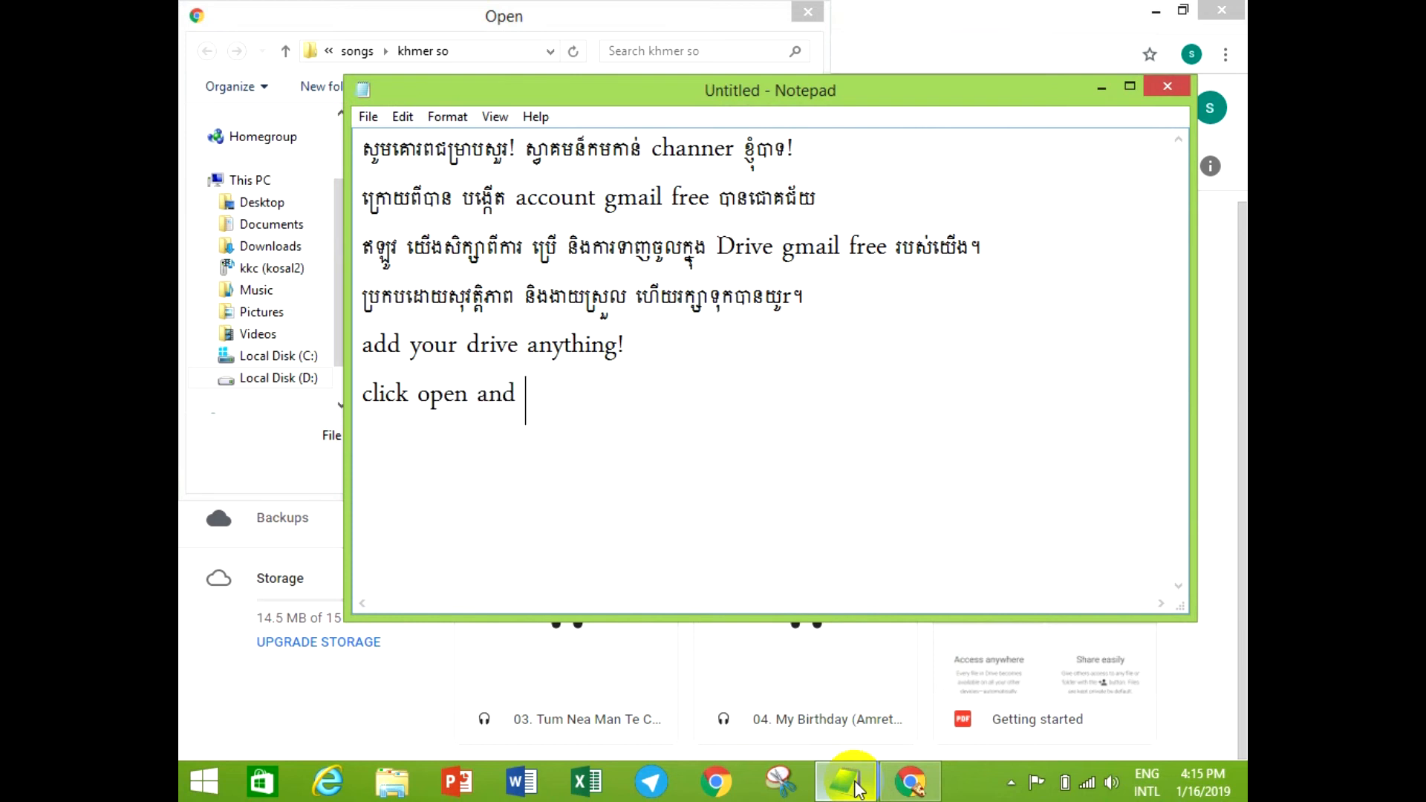
text(add to you)
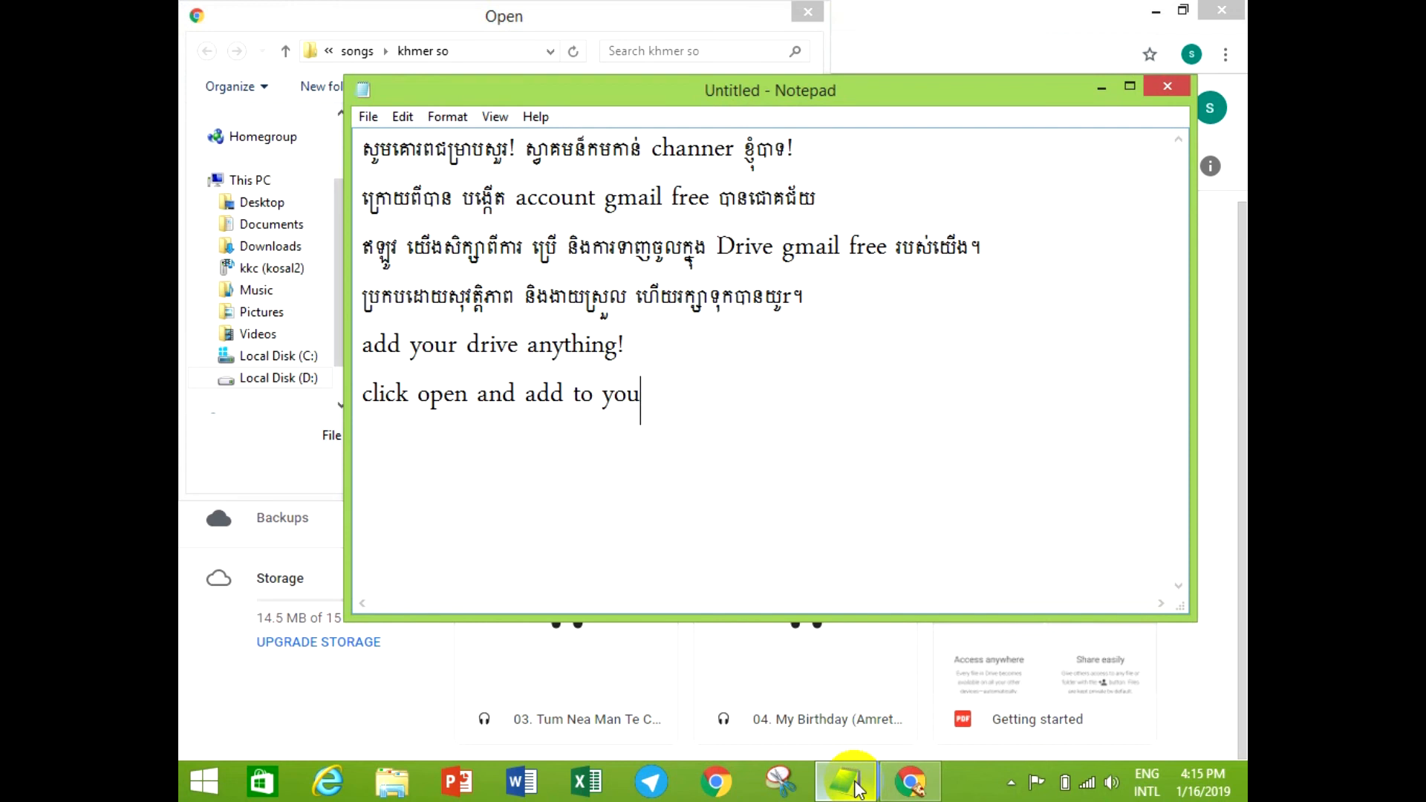
text(rw)
key(BackSpace)
text(s it)
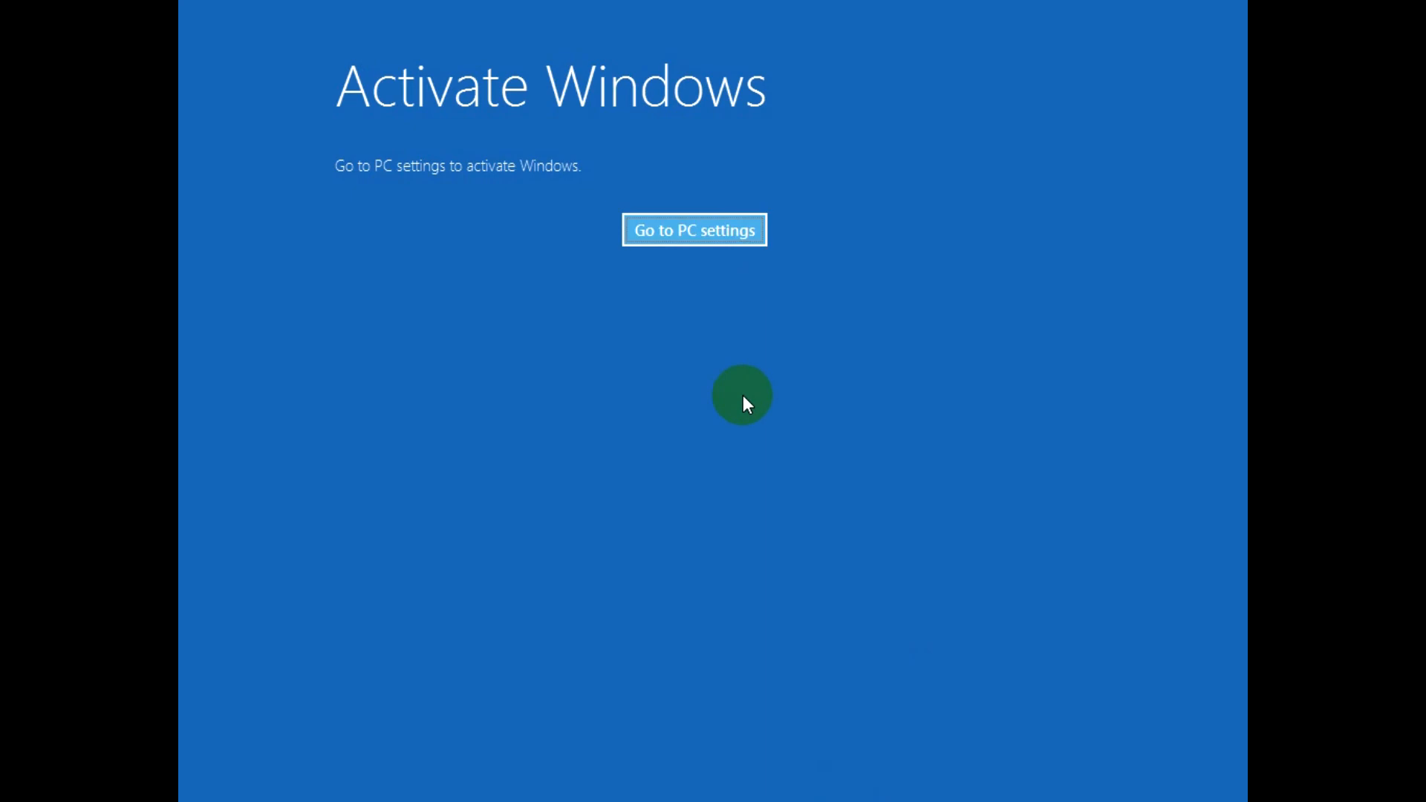
Dismiss the Windows activation interruption and finish the unfinished note line so it ends with "it's ok".
click(725, 226)
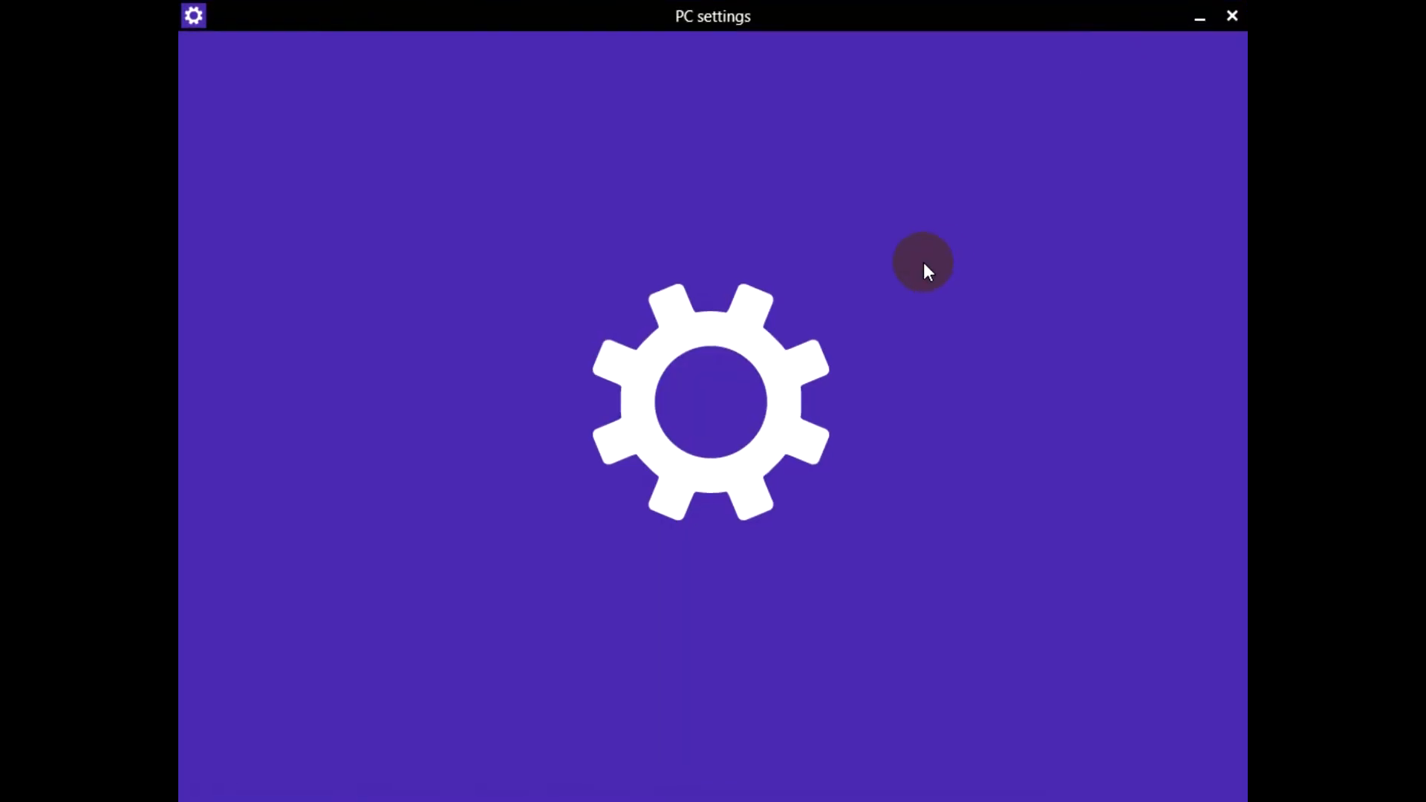
click(1232, 15)
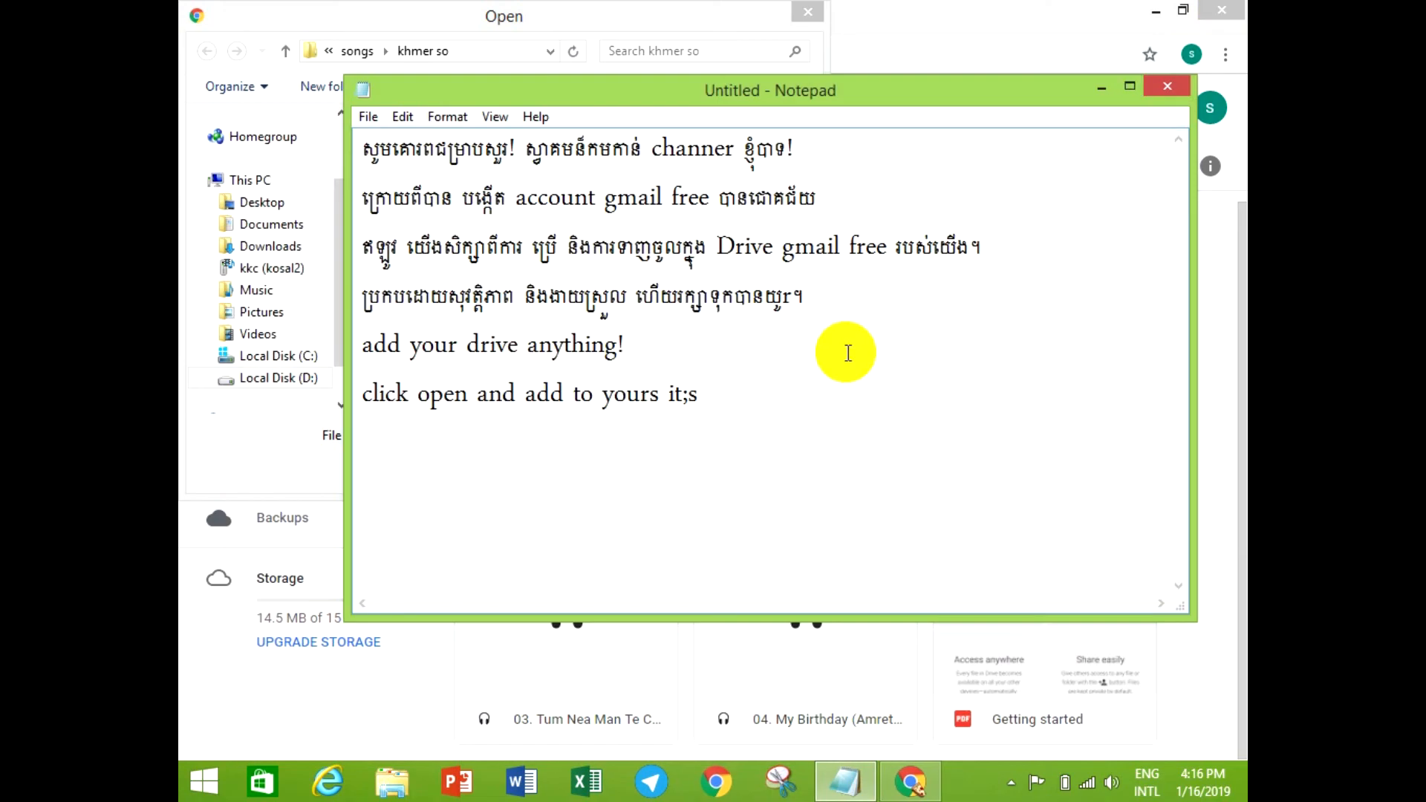
key(BackSpace)
key(BackSpace)
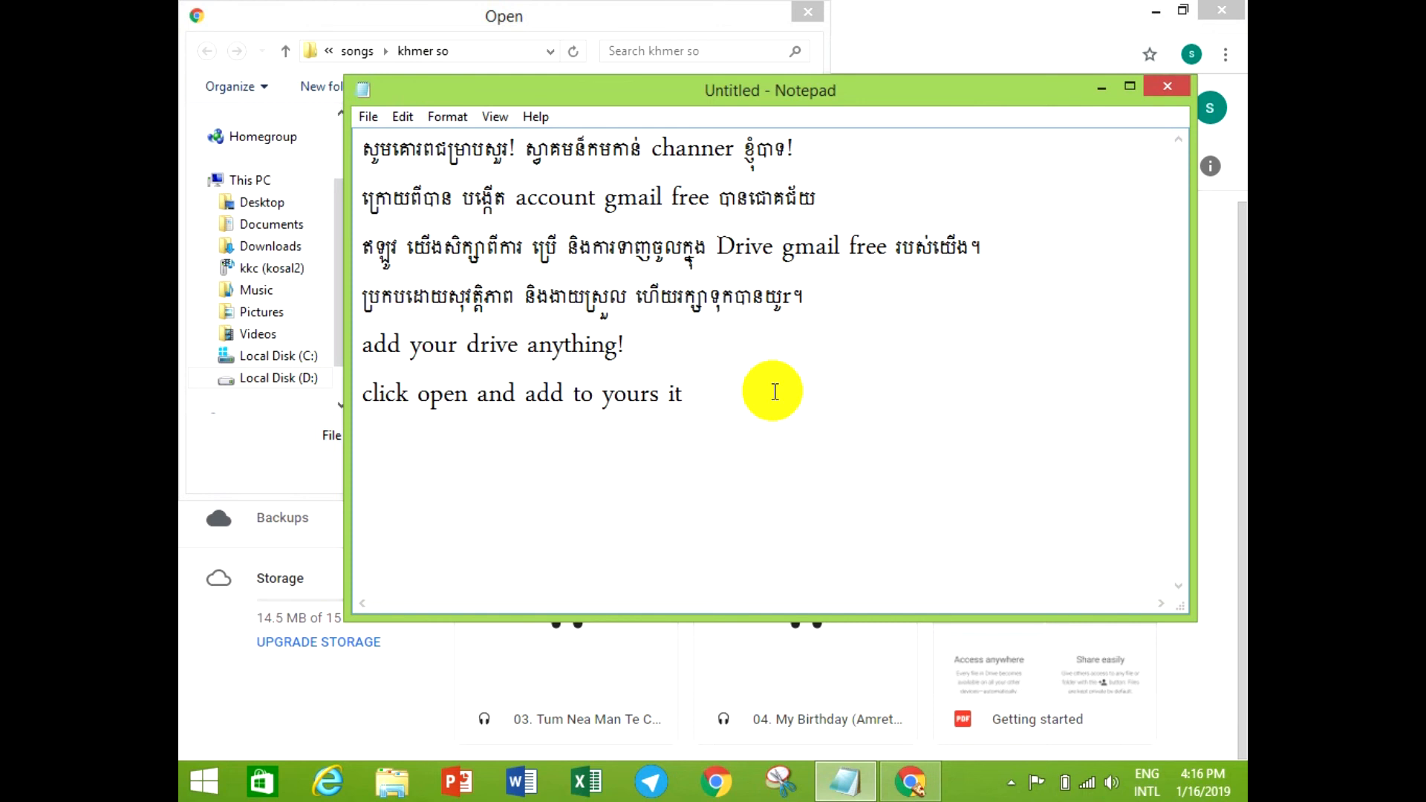
text('s ok)
Return to the file selection dialog in Chrome and upload the selected song to My Drive.
click(1102, 88)
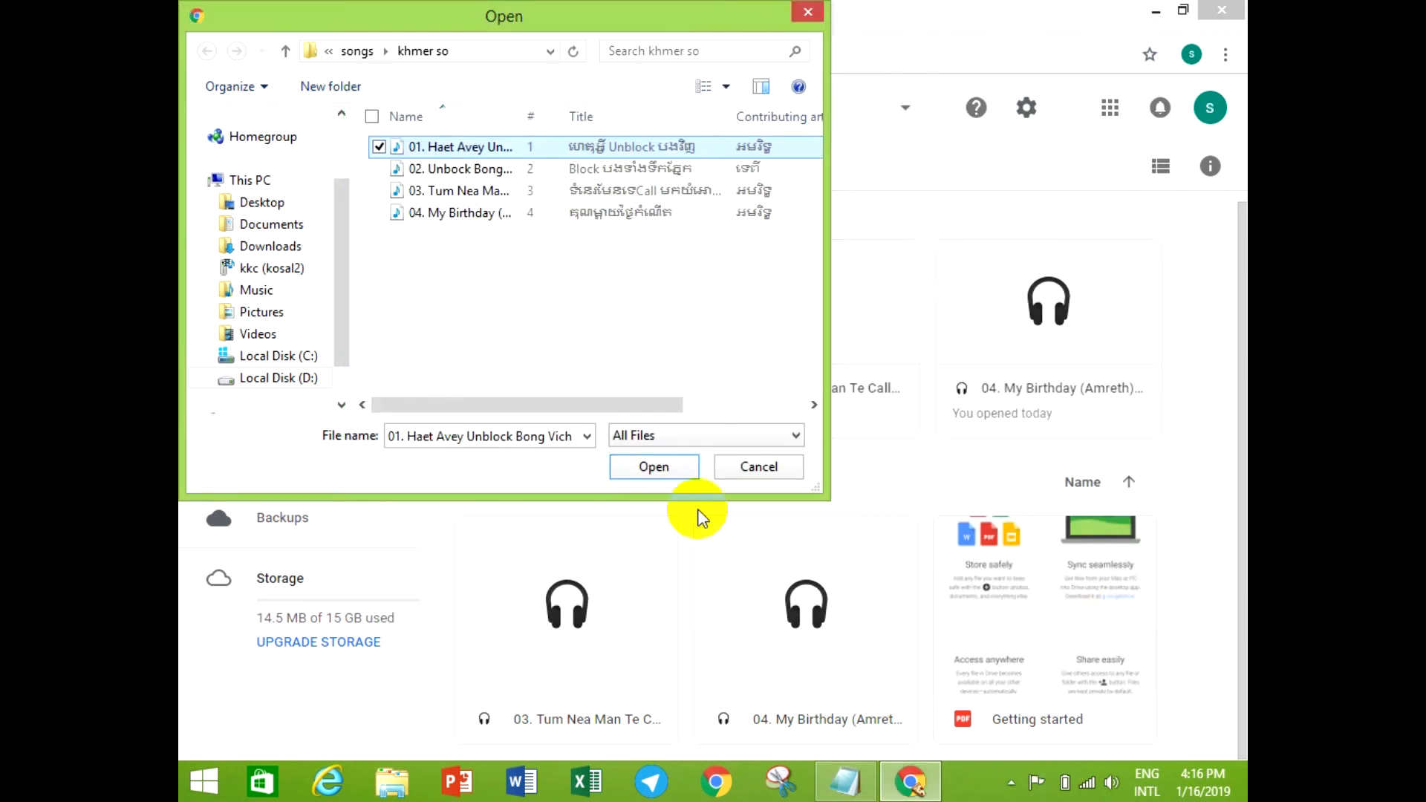
click(653, 467)
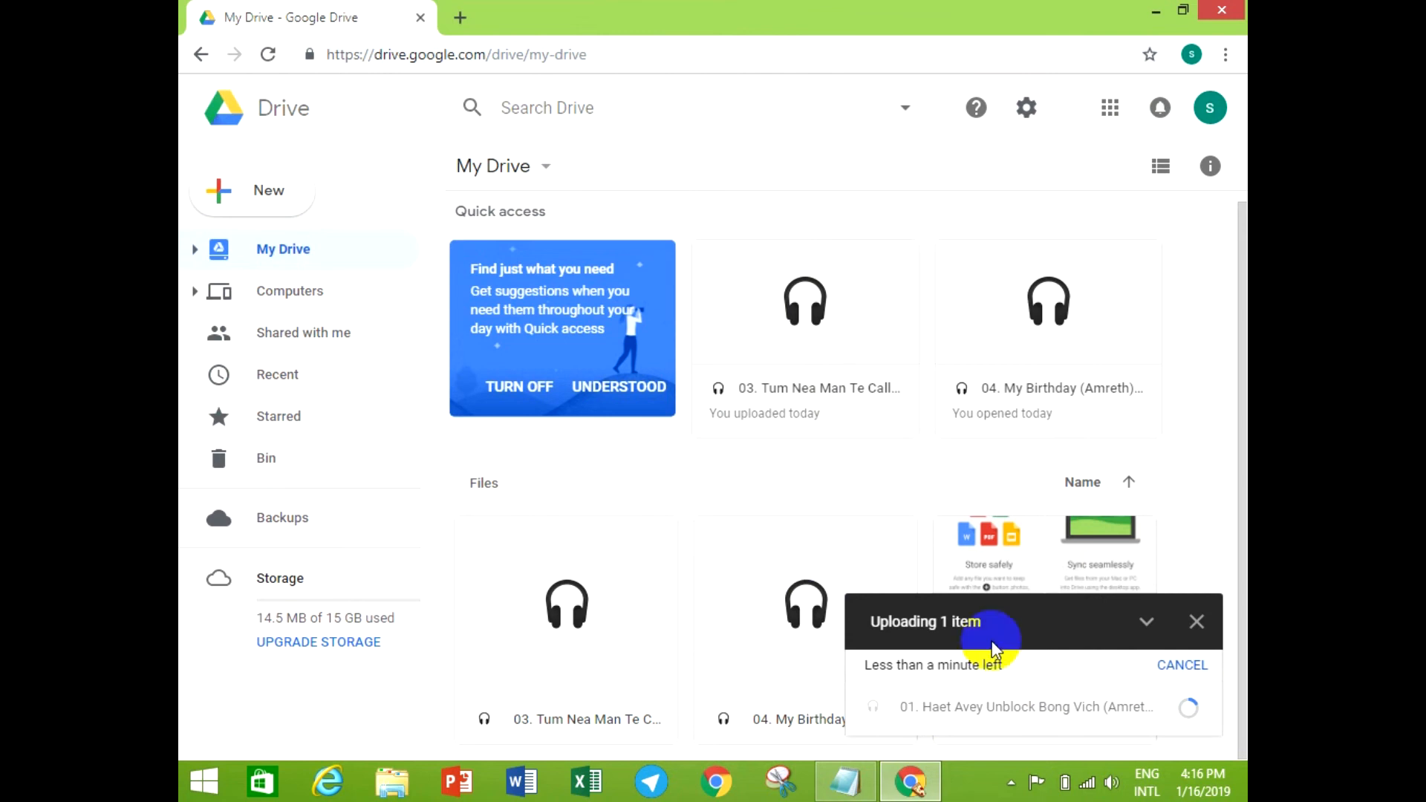
Switch to Notepad and add the line "it loading to the drive" at the end of the note.
click(845, 791)
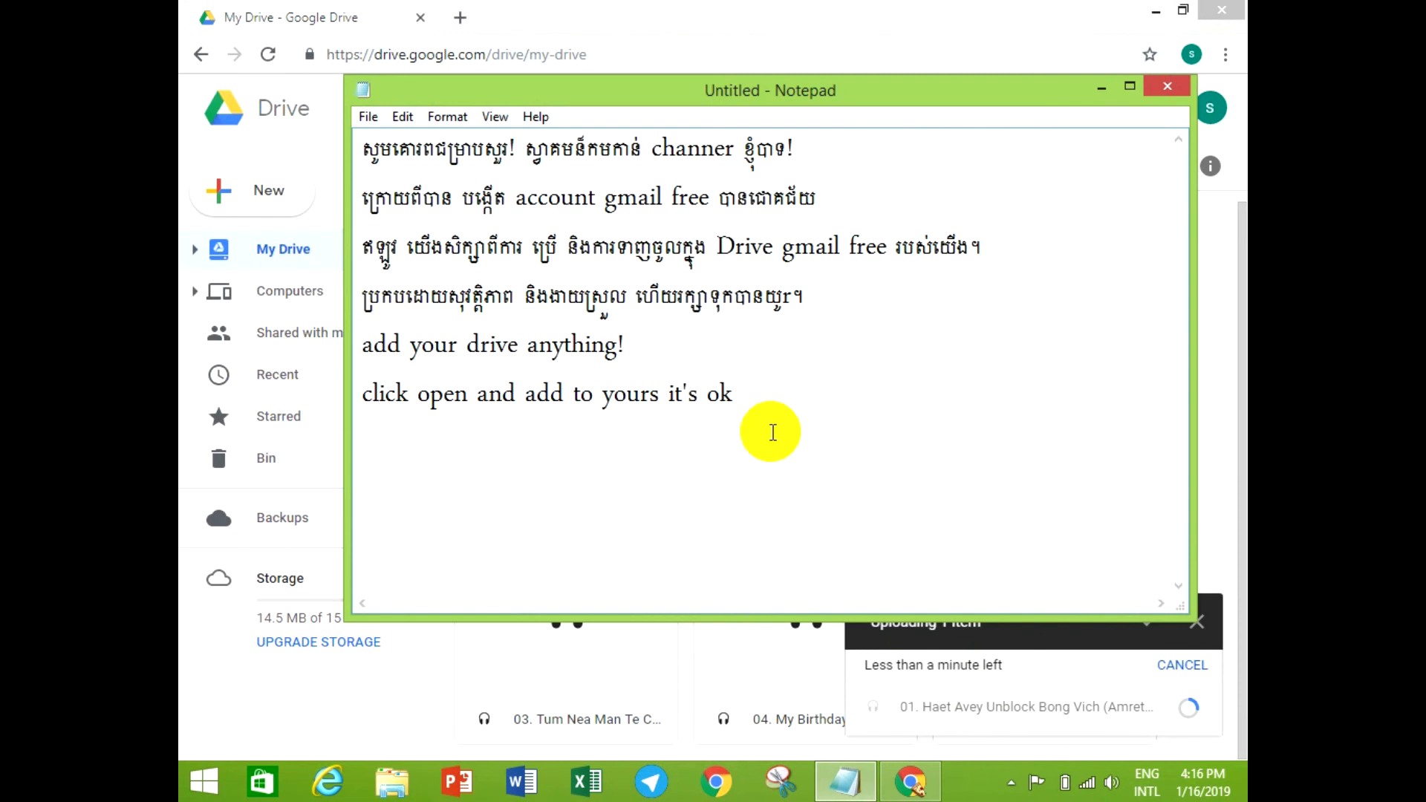
text(it loading)
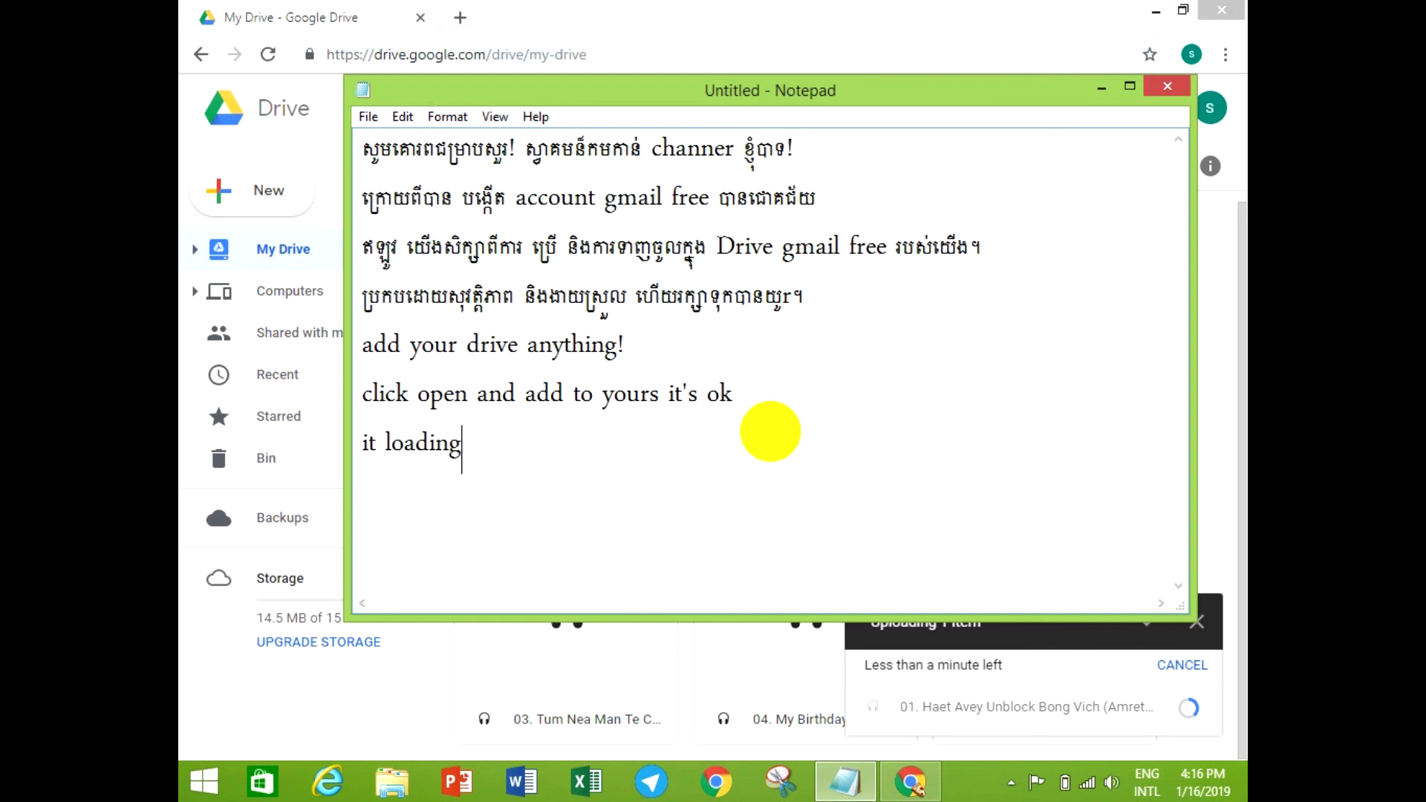
text( f)
key(BackSpace)
text(to)
text(uou)
key(BackSpace)
key(BackSpace)
key(BackSpace)
text(the dr)
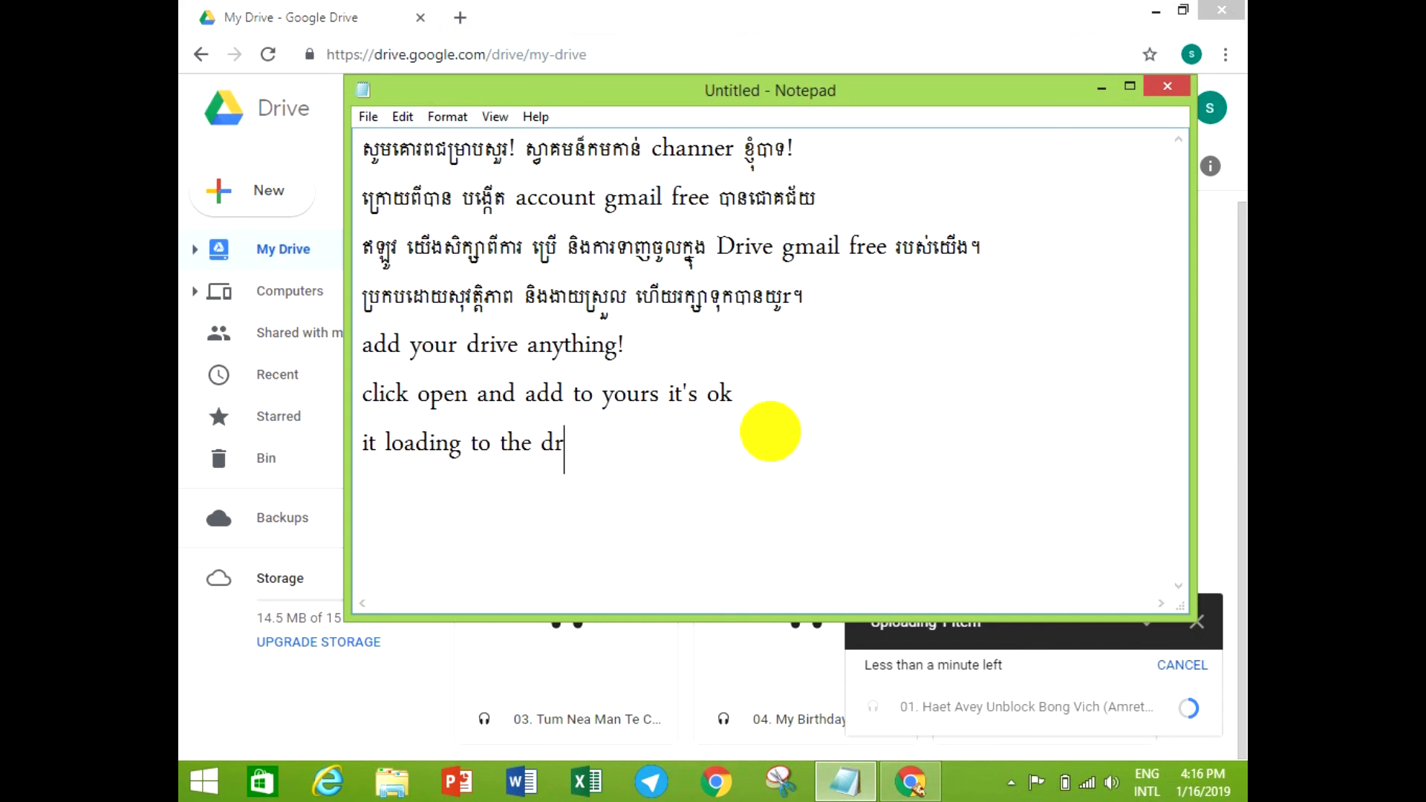
text(ive)
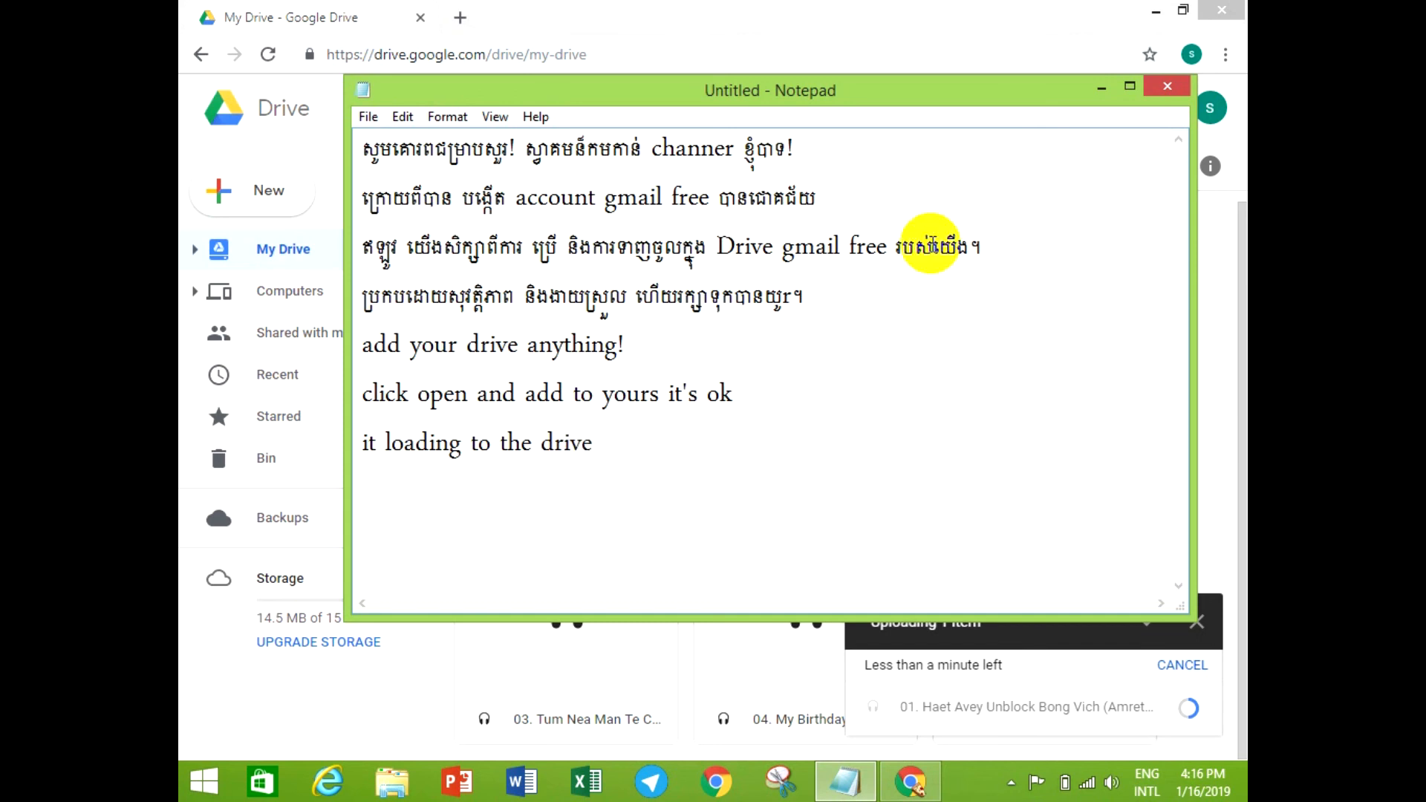
Return to Google Drive and select the uploaded song "01. Haet Avey Unblock" in the My Drive files.
click(1101, 91)
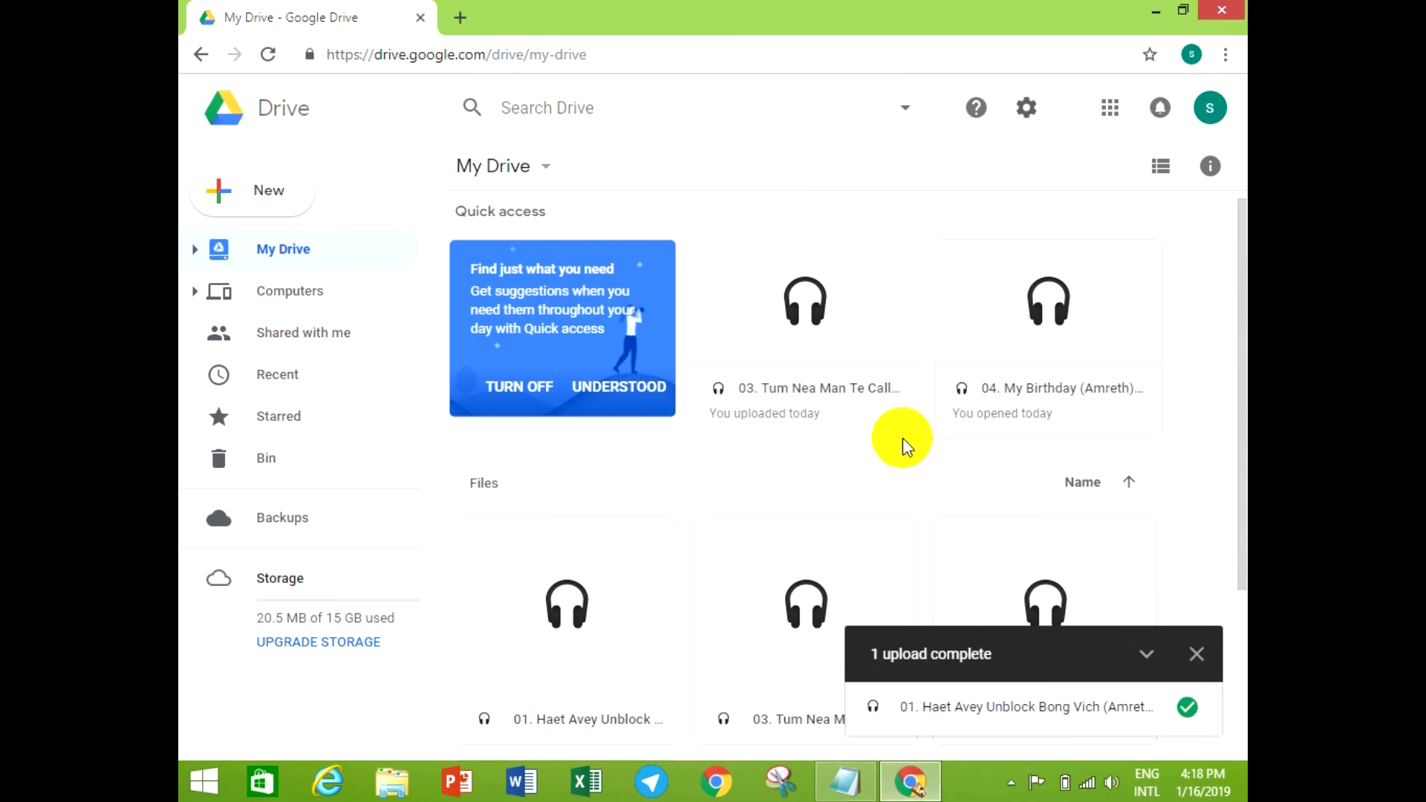
scroll(1223, 350, down, 3)
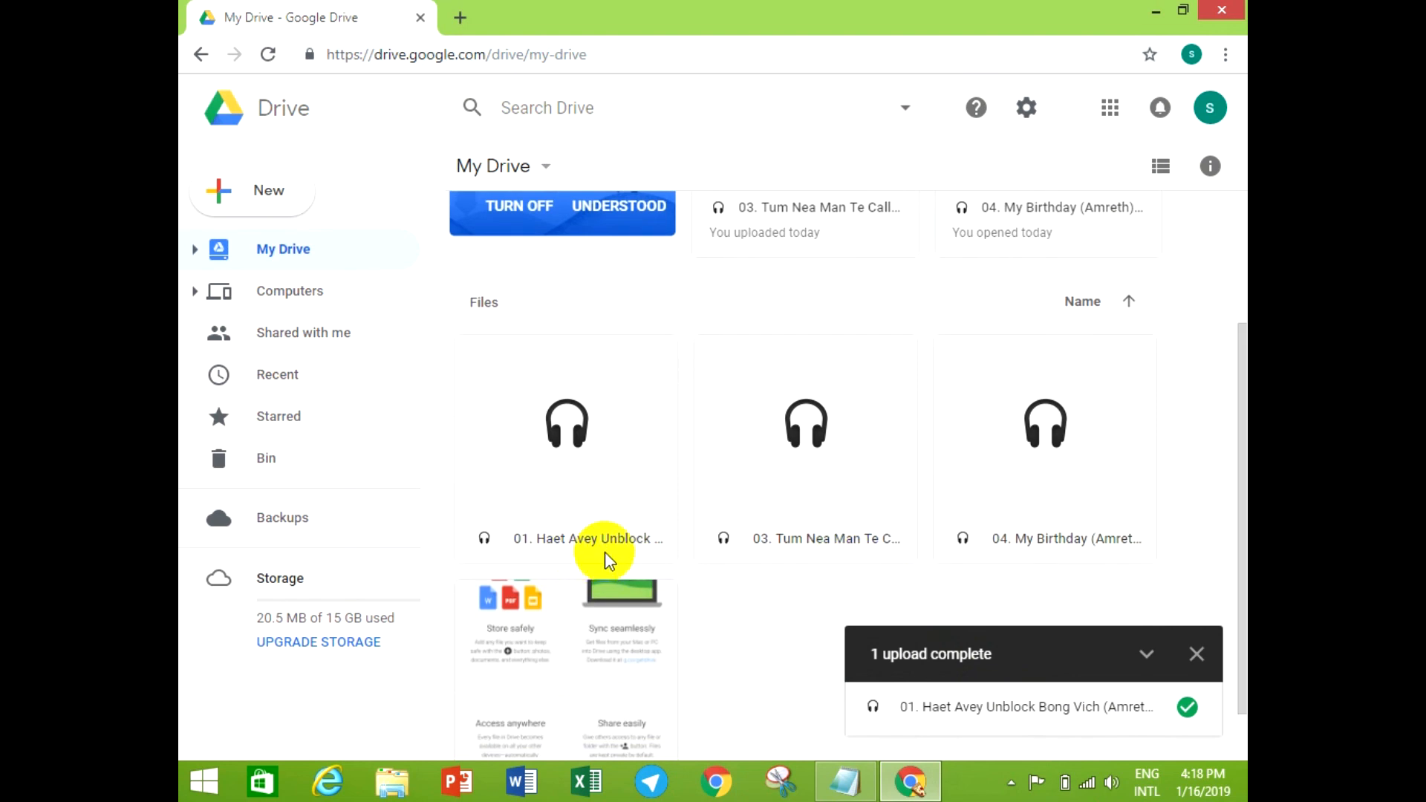
click(578, 481)
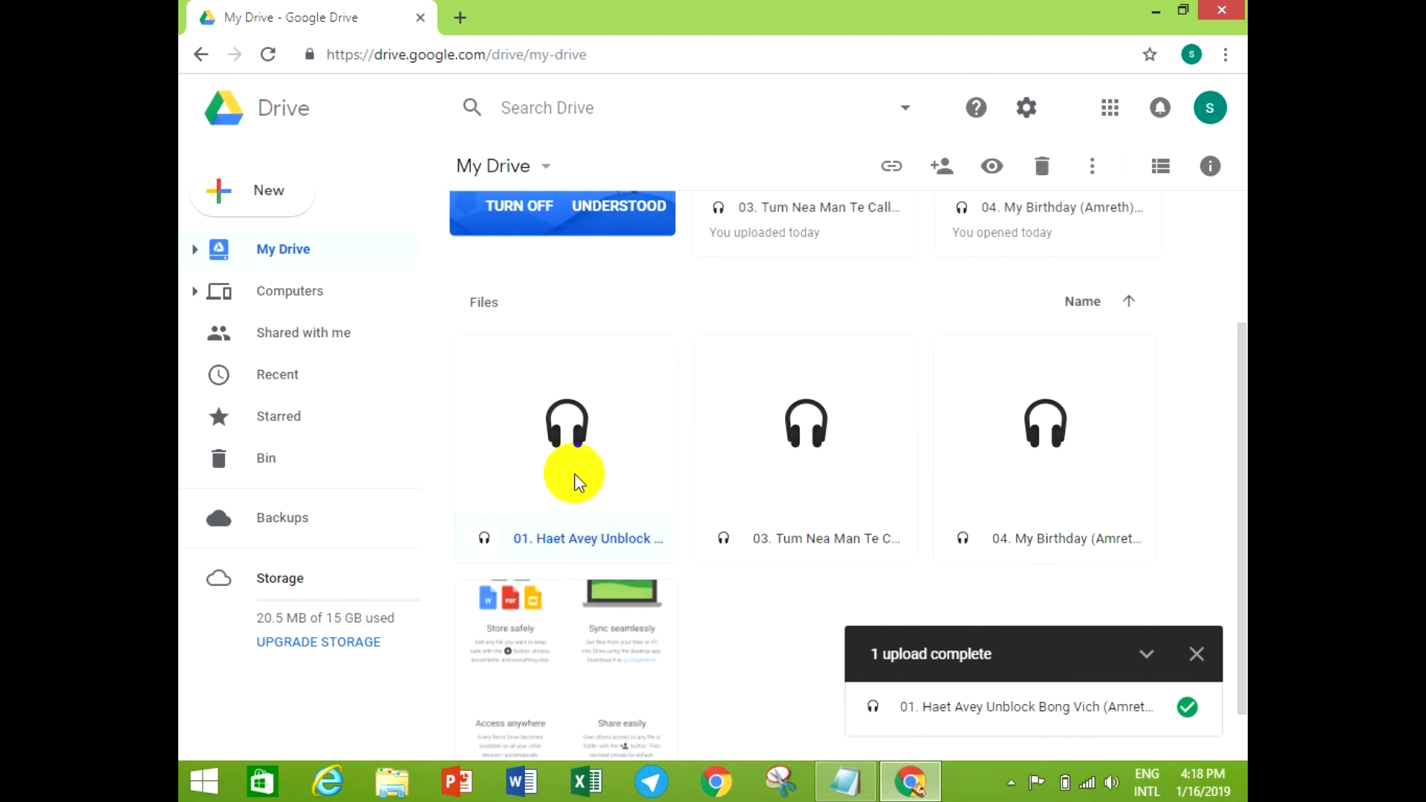
Switch to Notepad and add the line "we can play now at the moment or when you" at the end of the note.
click(837, 778)
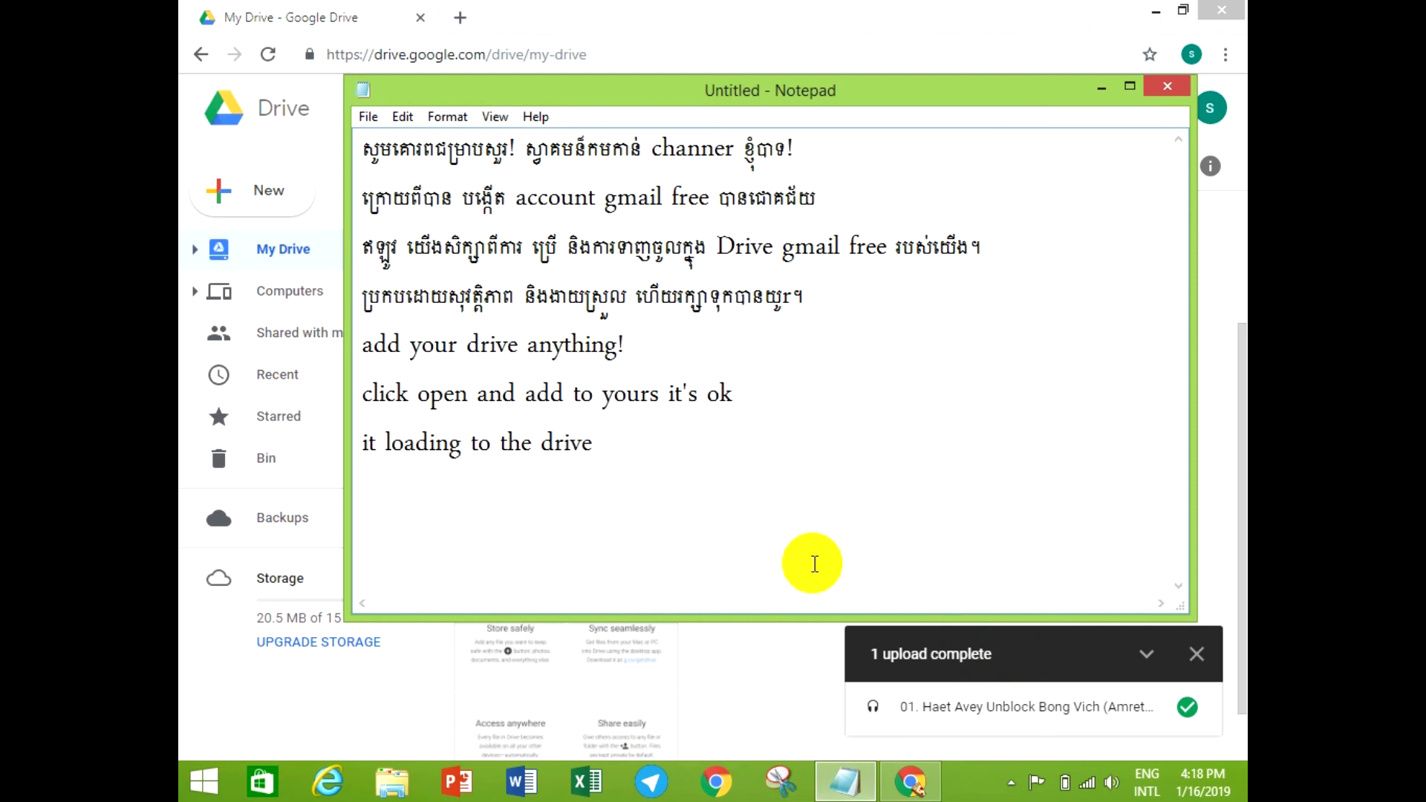
text(we can pla)
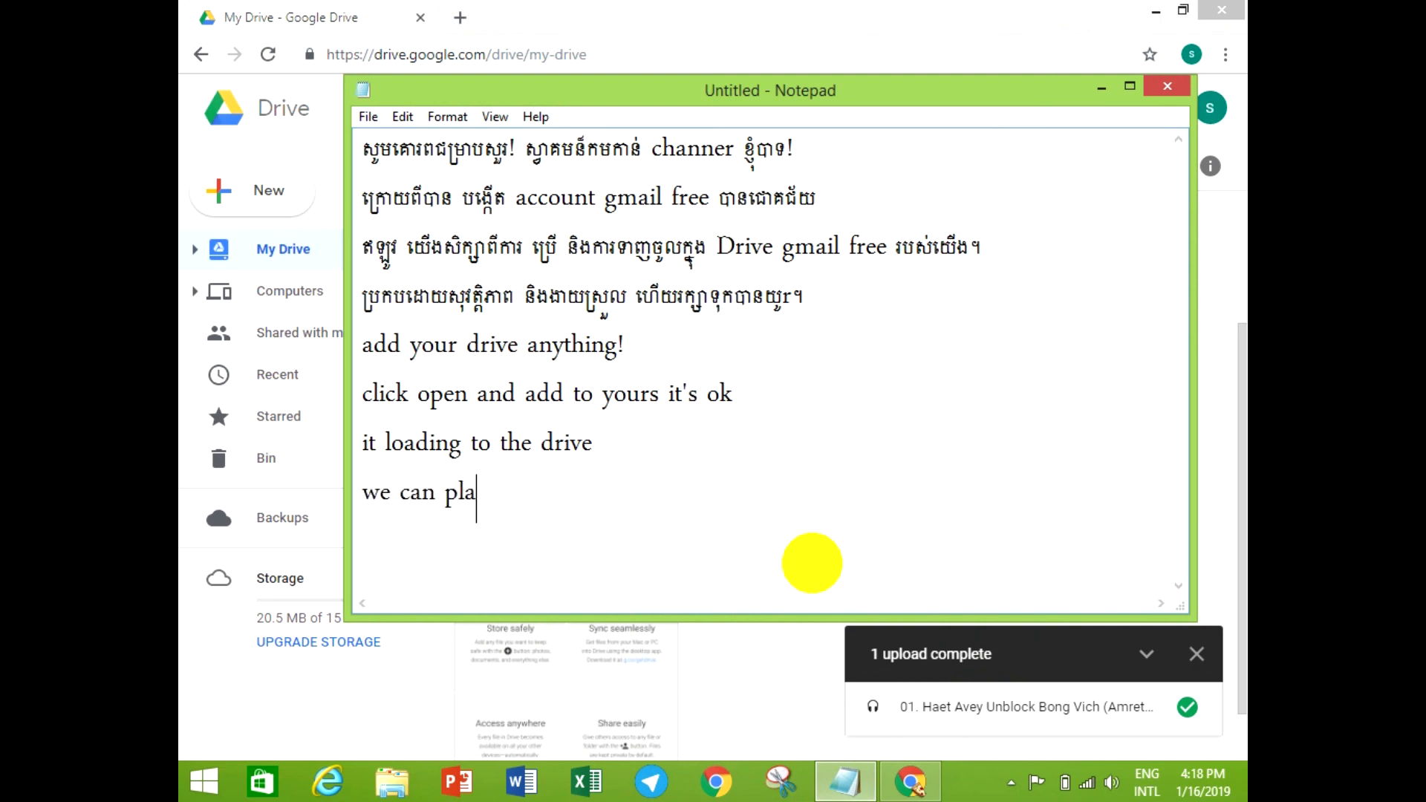
text(y now at )
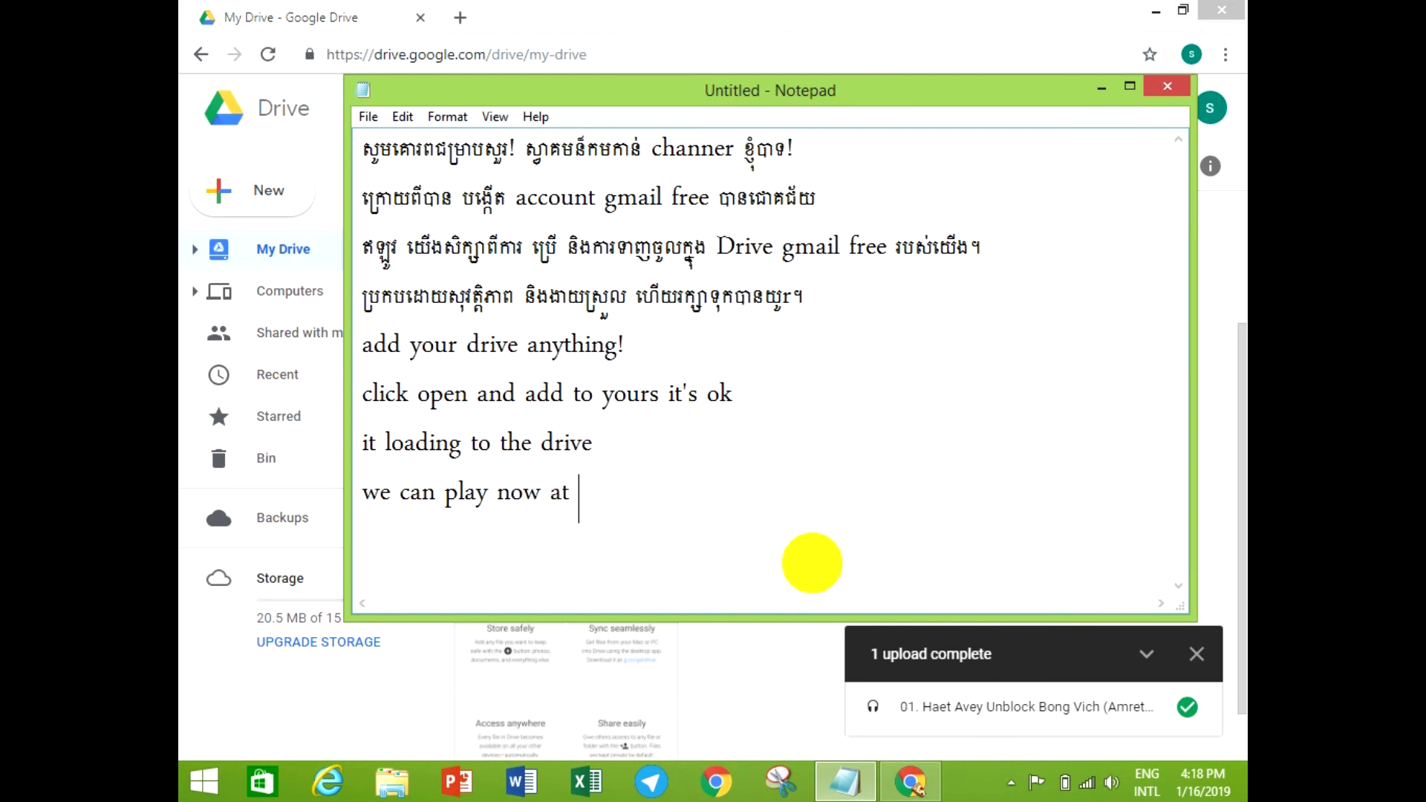
text(the mom)
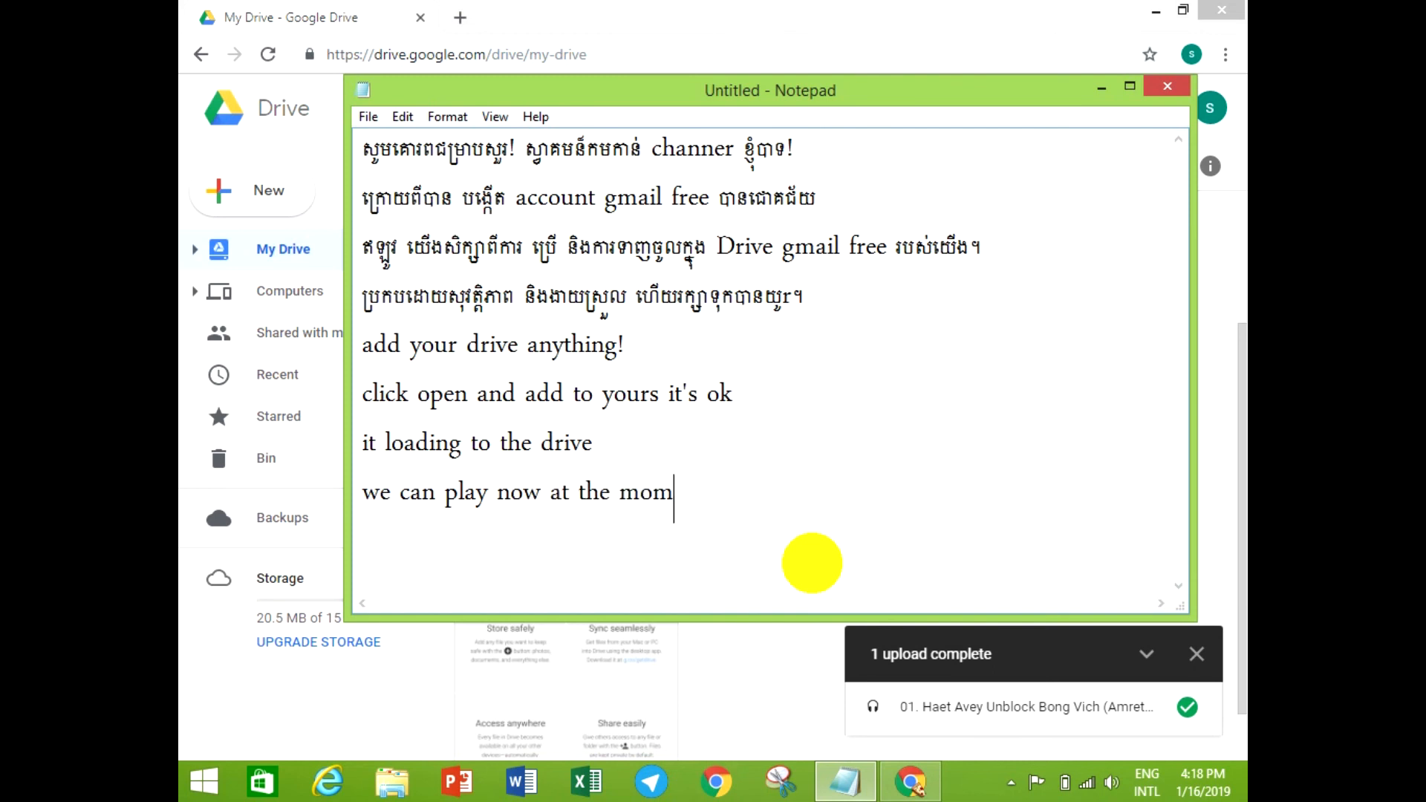
text(ent or )
text(eh)
key(BackSpace)
key(BackSpace)
text(wh)
key(BackSpace)
text(hen)
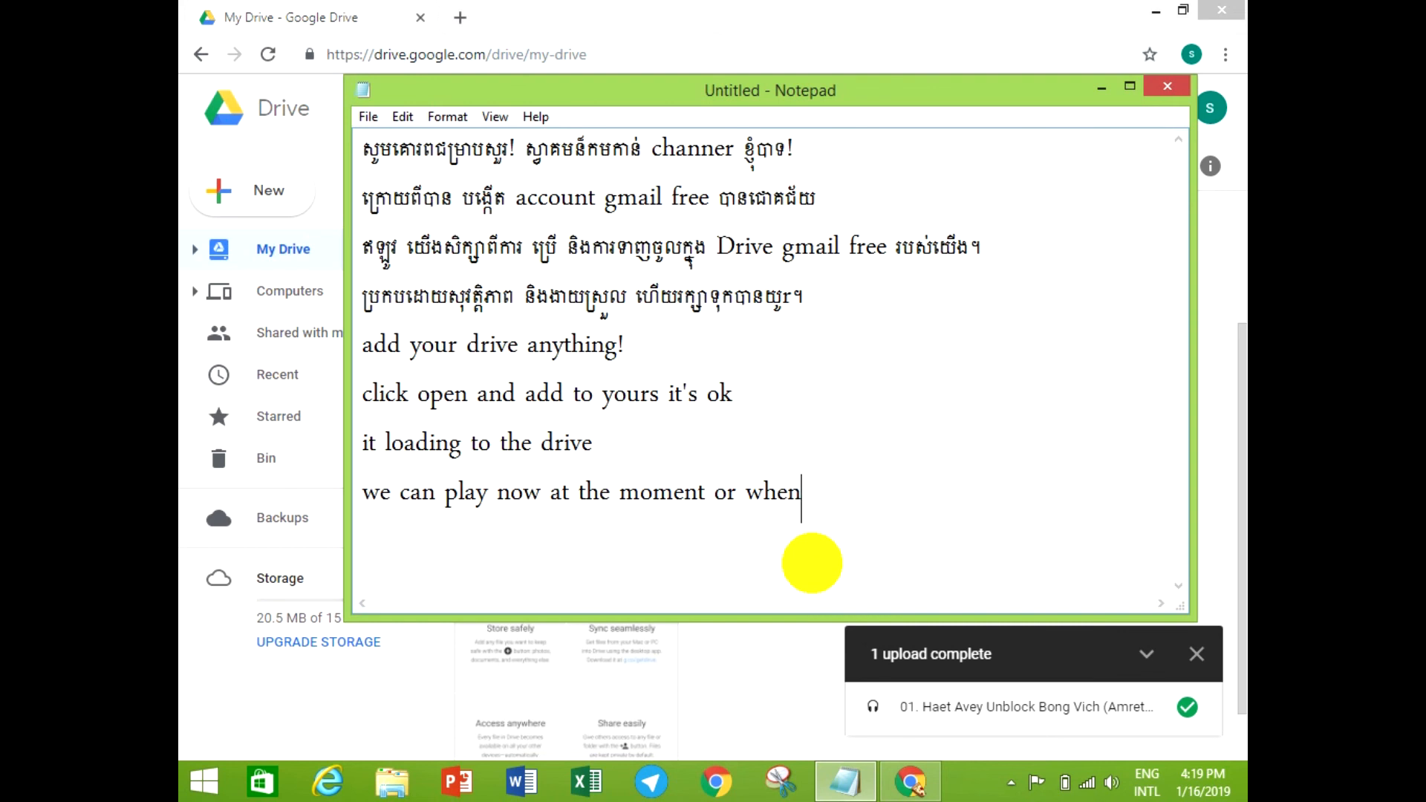
text( you)
Add an "l" after "channer" in the note's first line and extend the last line with "want to".
click(737, 152)
text(l)
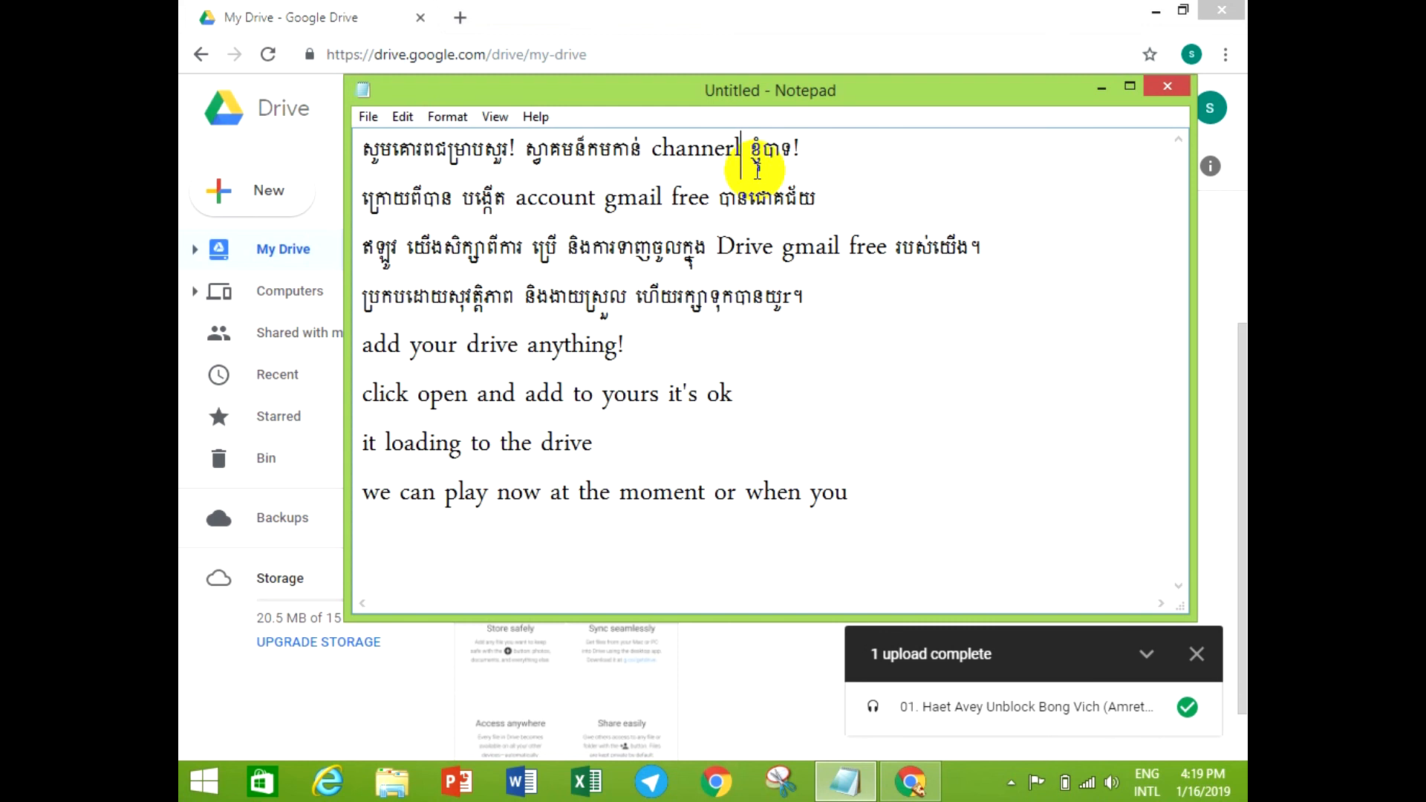
click(867, 481)
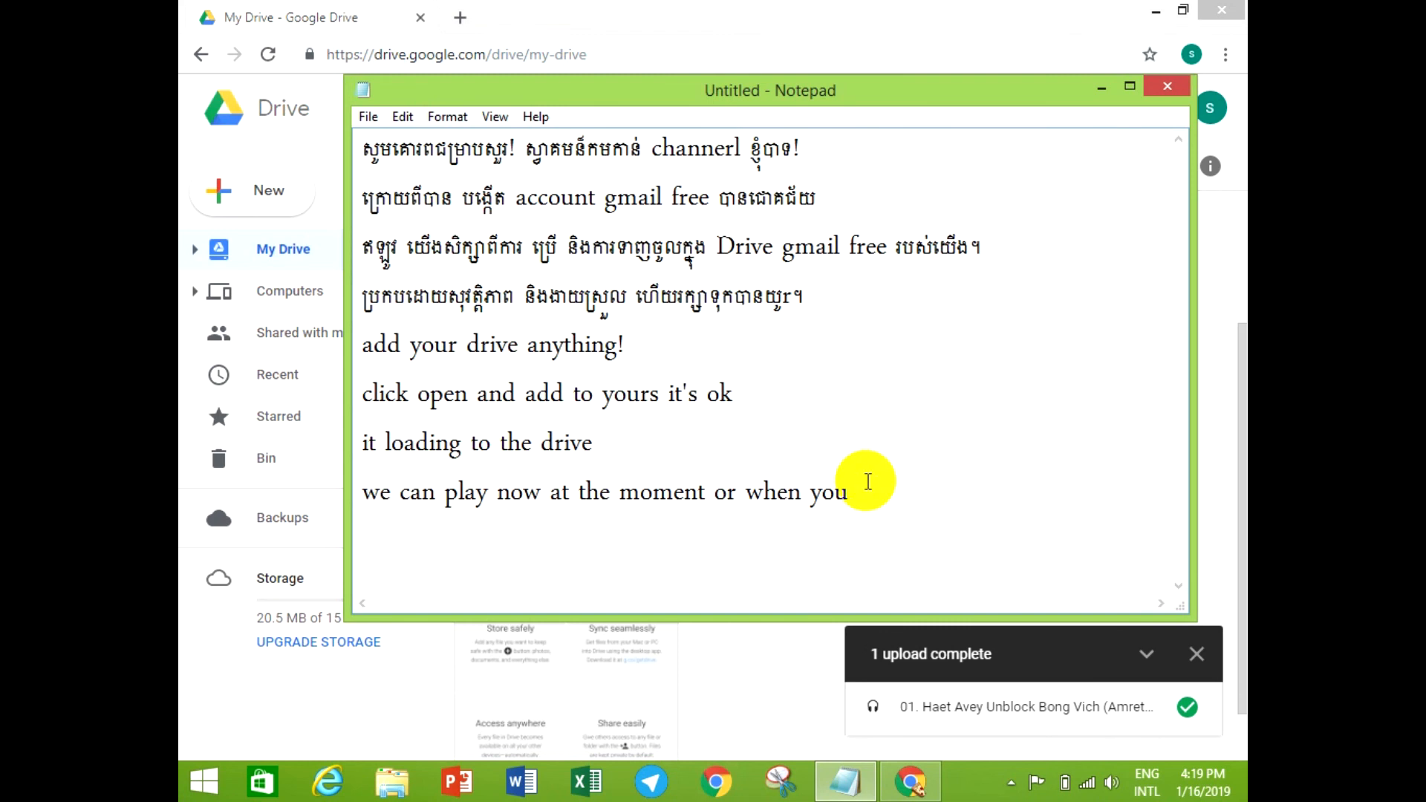
text(want to)
Correct the misspelled English word in the note's first line to "channel".
click(737, 152)
key(BackSpace)
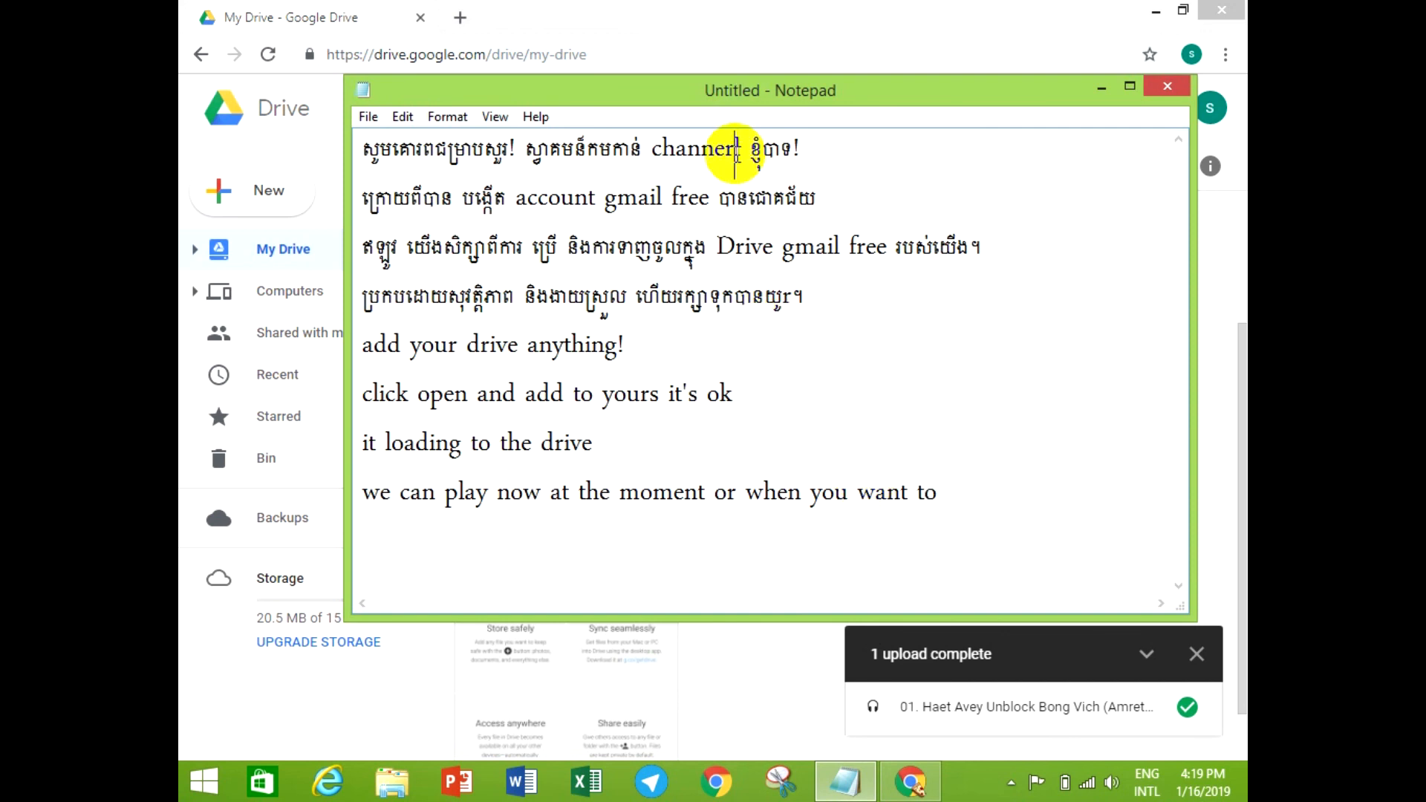
key(BackSpace)
text(l)
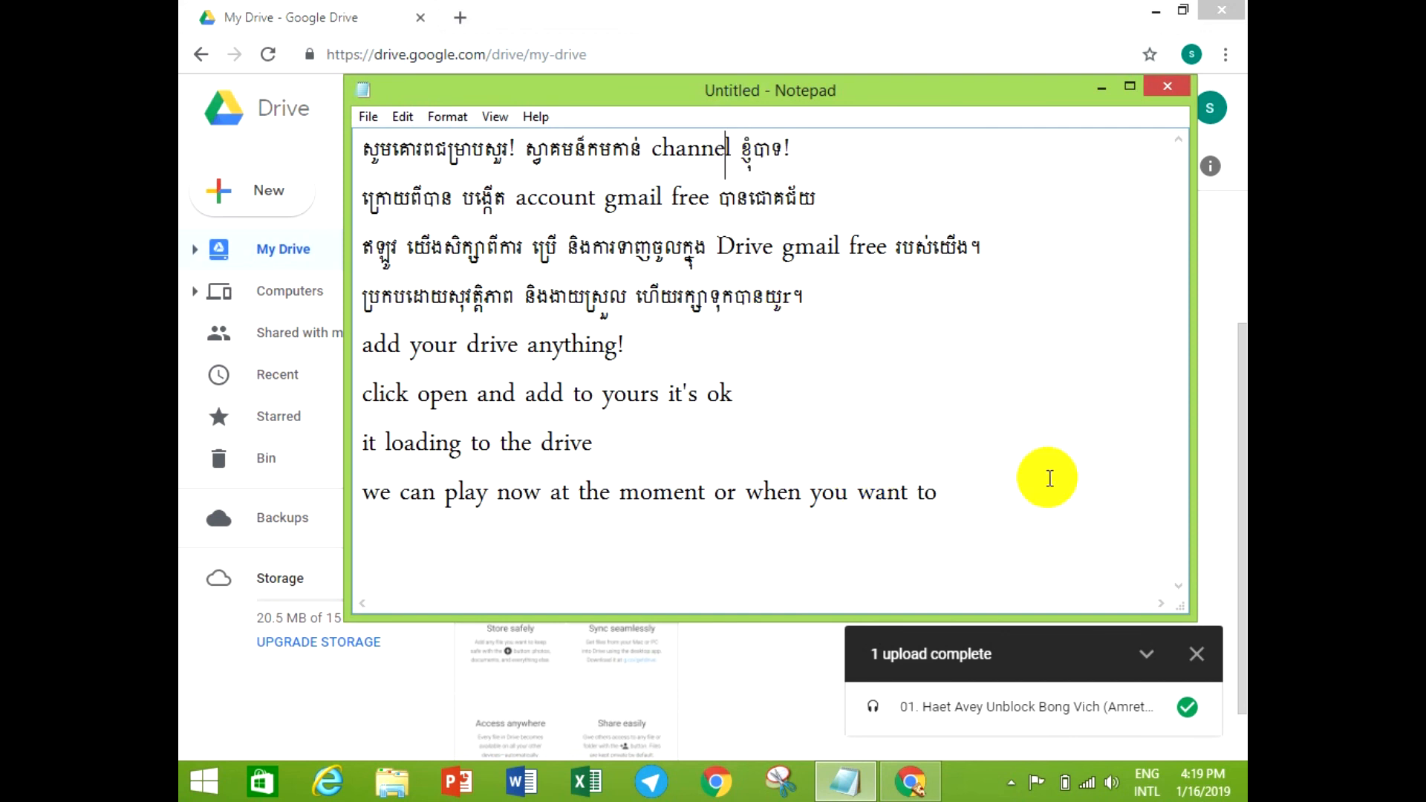
Return to Google Drive and look through My Drive, the Computers and Shared with me sections, and the Google apps list.
click(1100, 87)
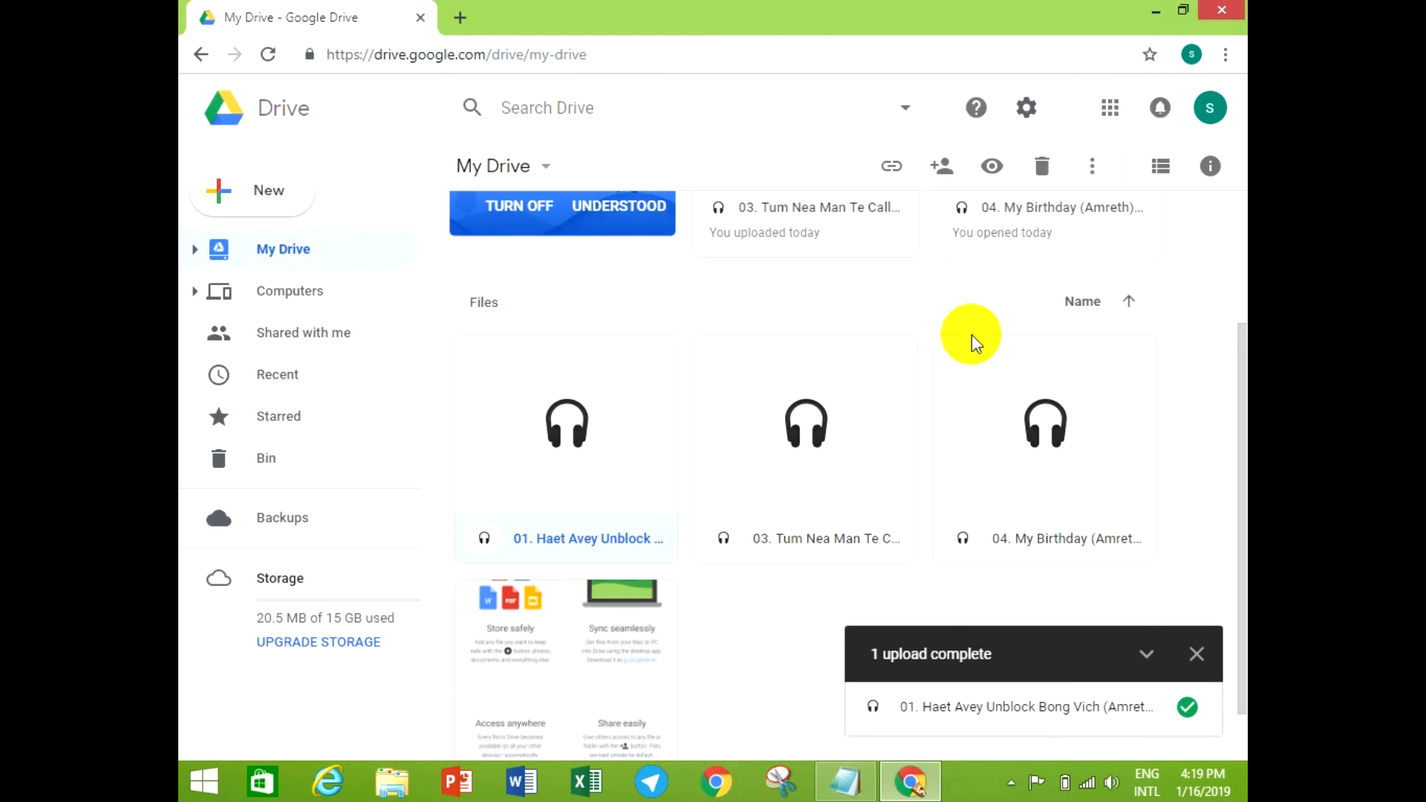
drag(1232, 467, 1232, 525)
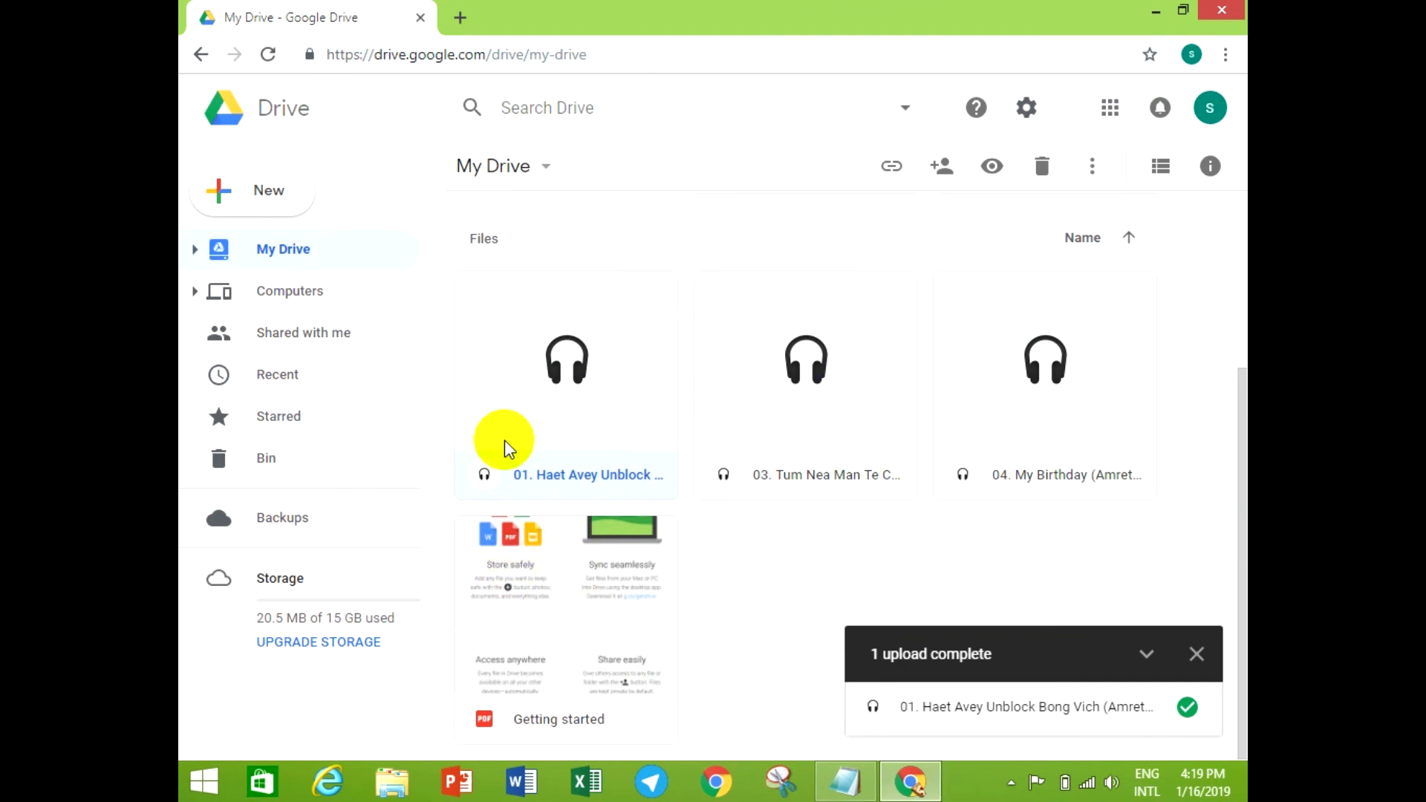
click(275, 292)
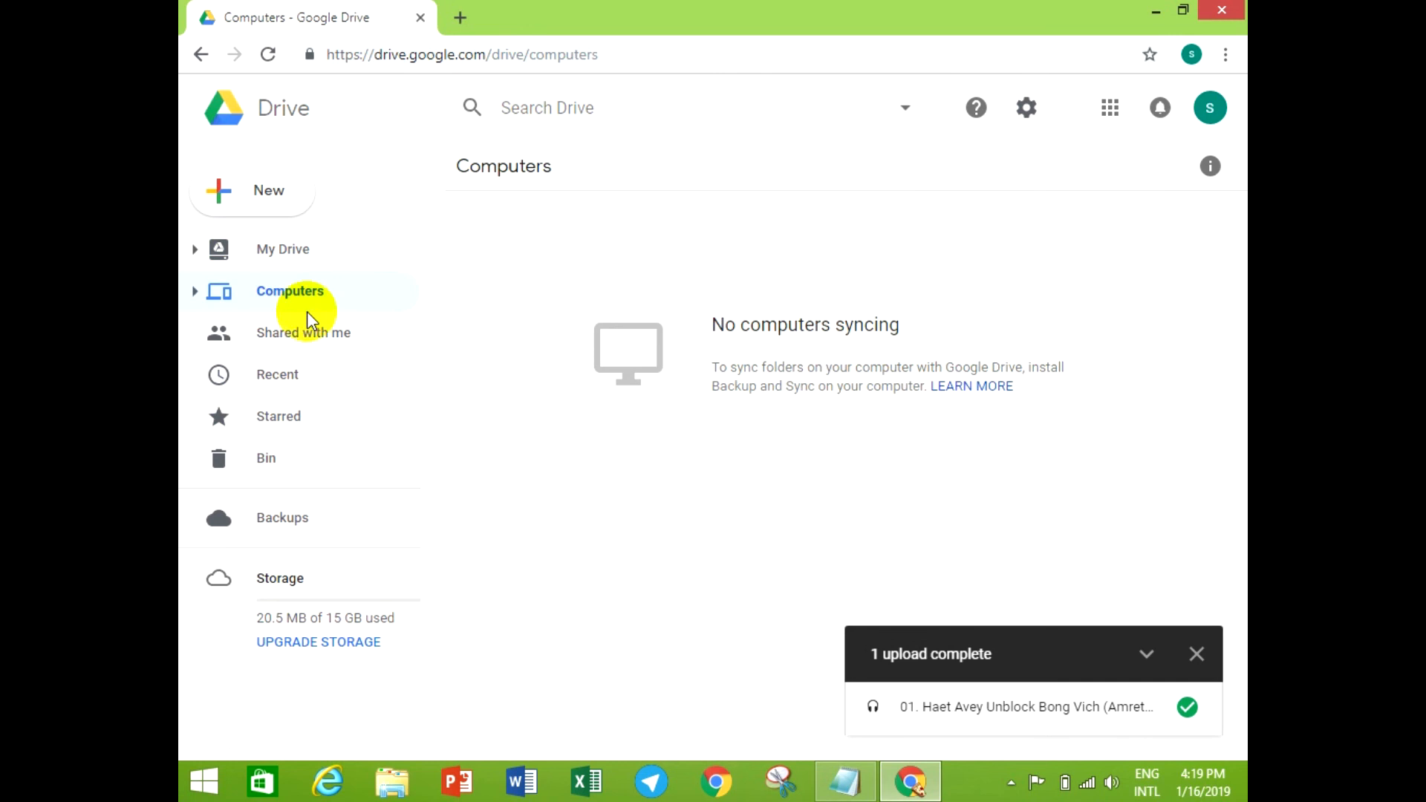
click(319, 332)
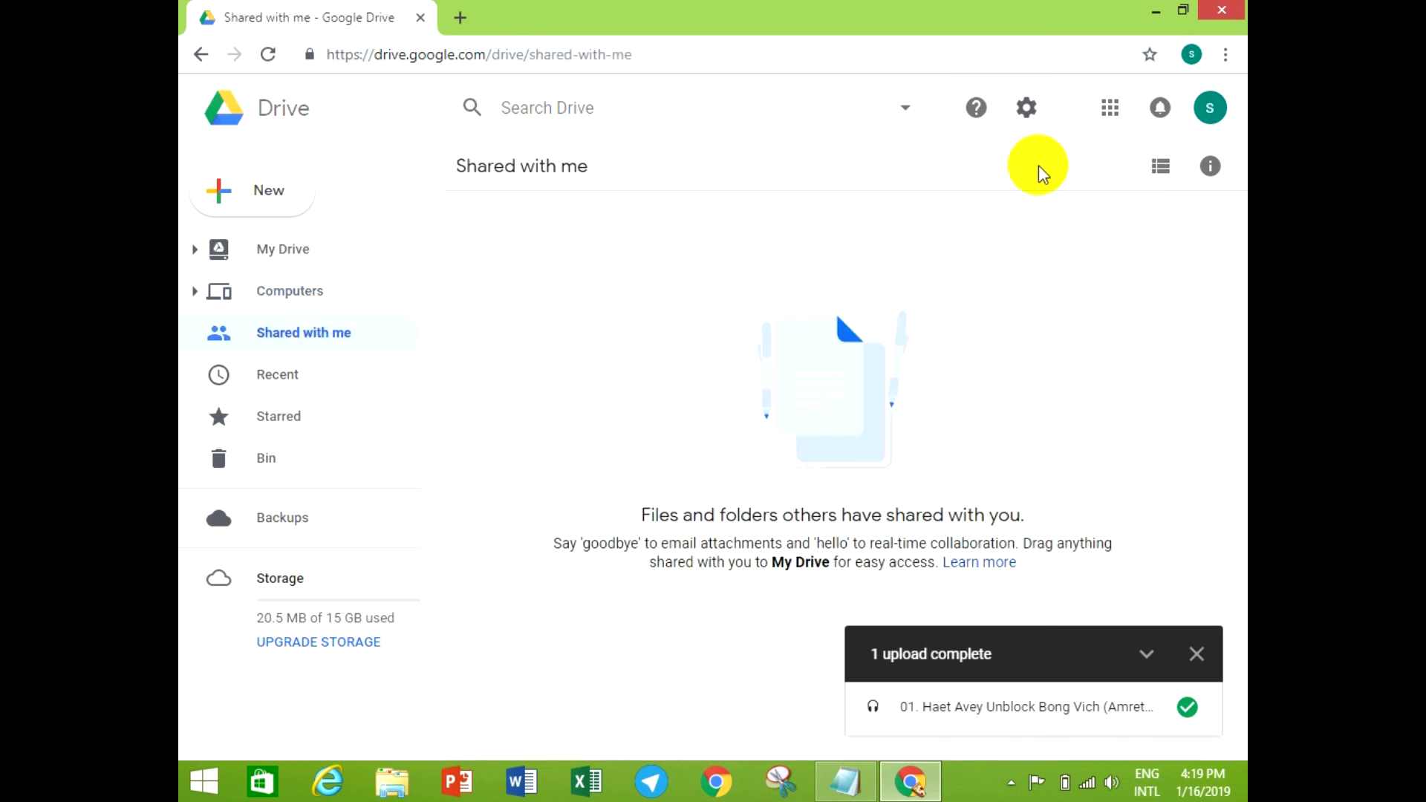
click(1110, 119)
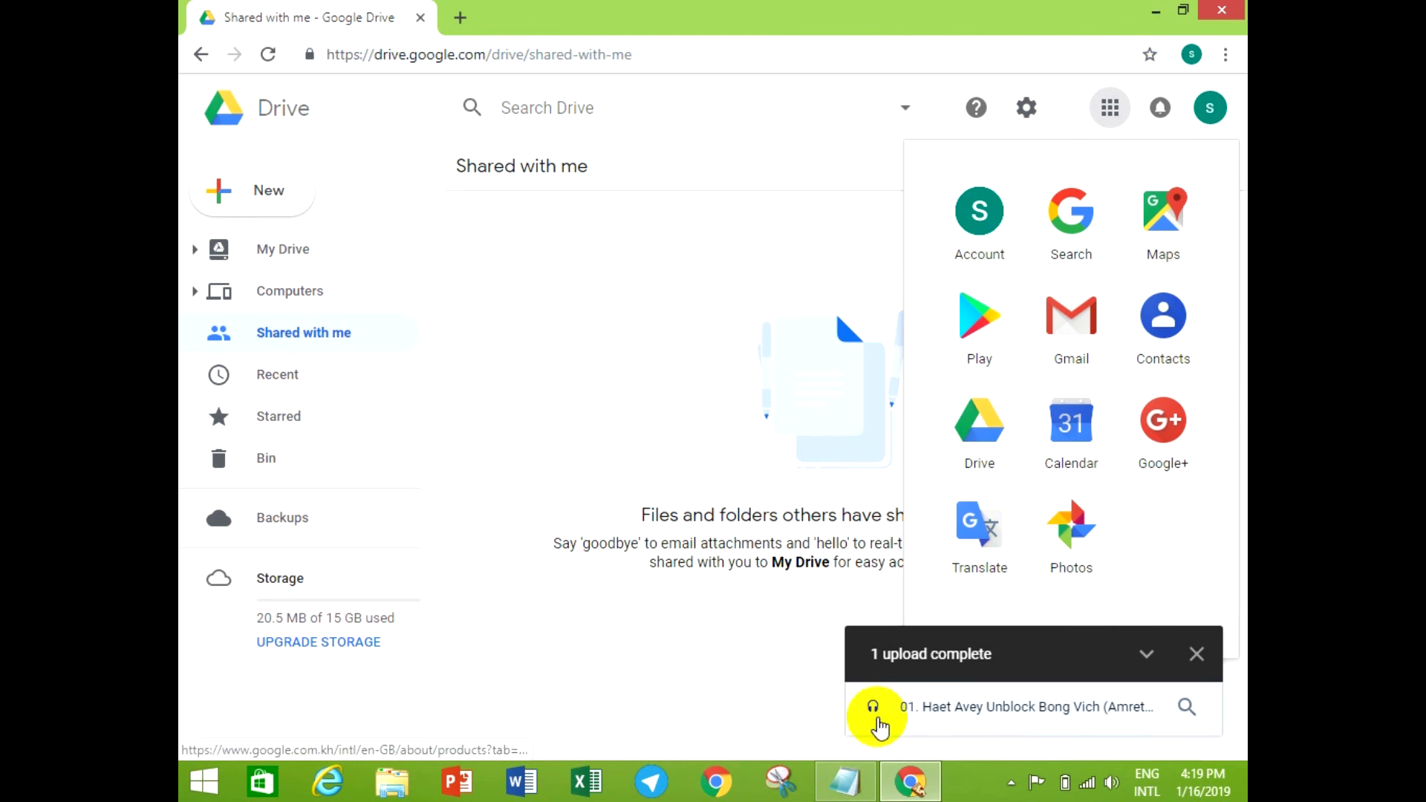
Switch to Notepad, add the closing line "thank you good luck!" at the end of the note, and return to Google Drive.
click(845, 780)
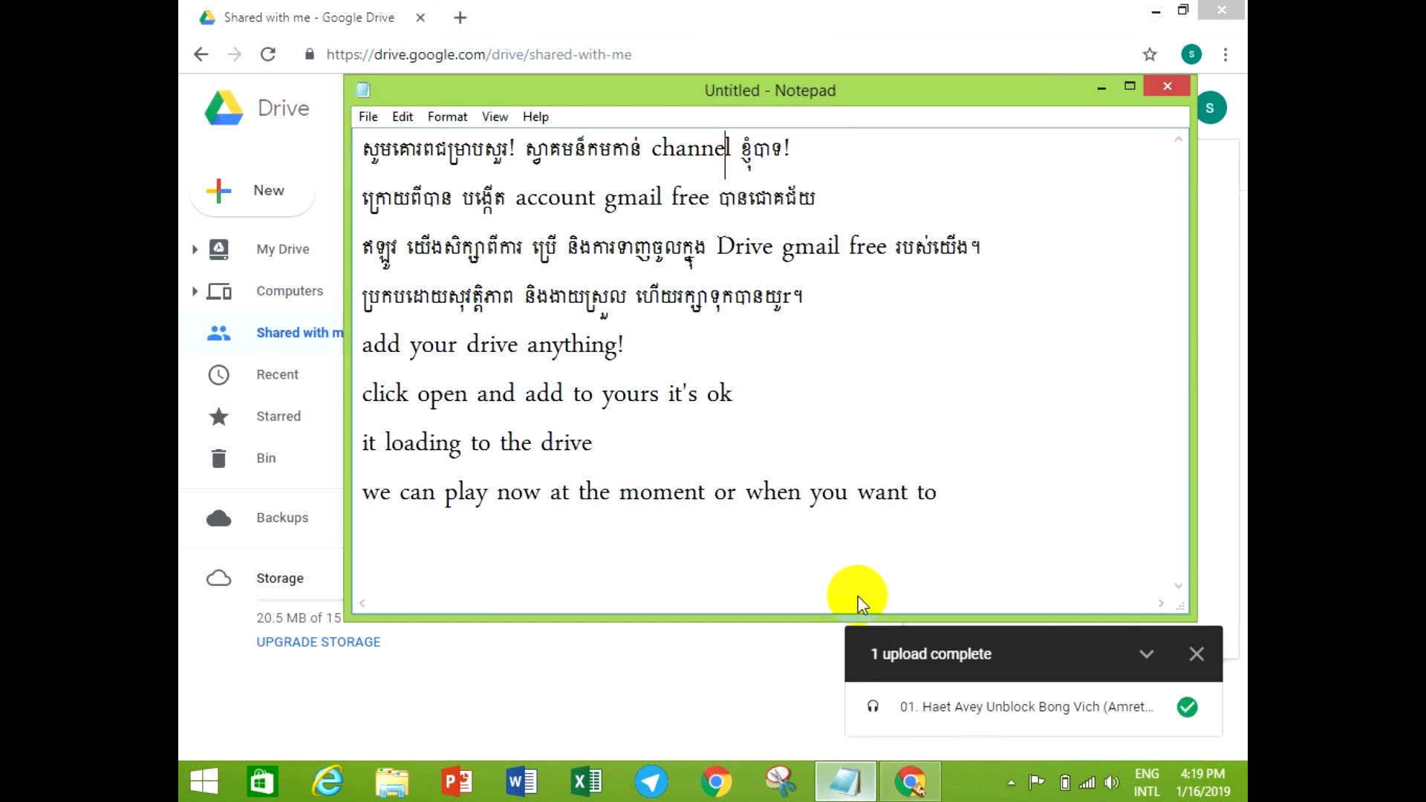
click(937, 493)
key(Return)
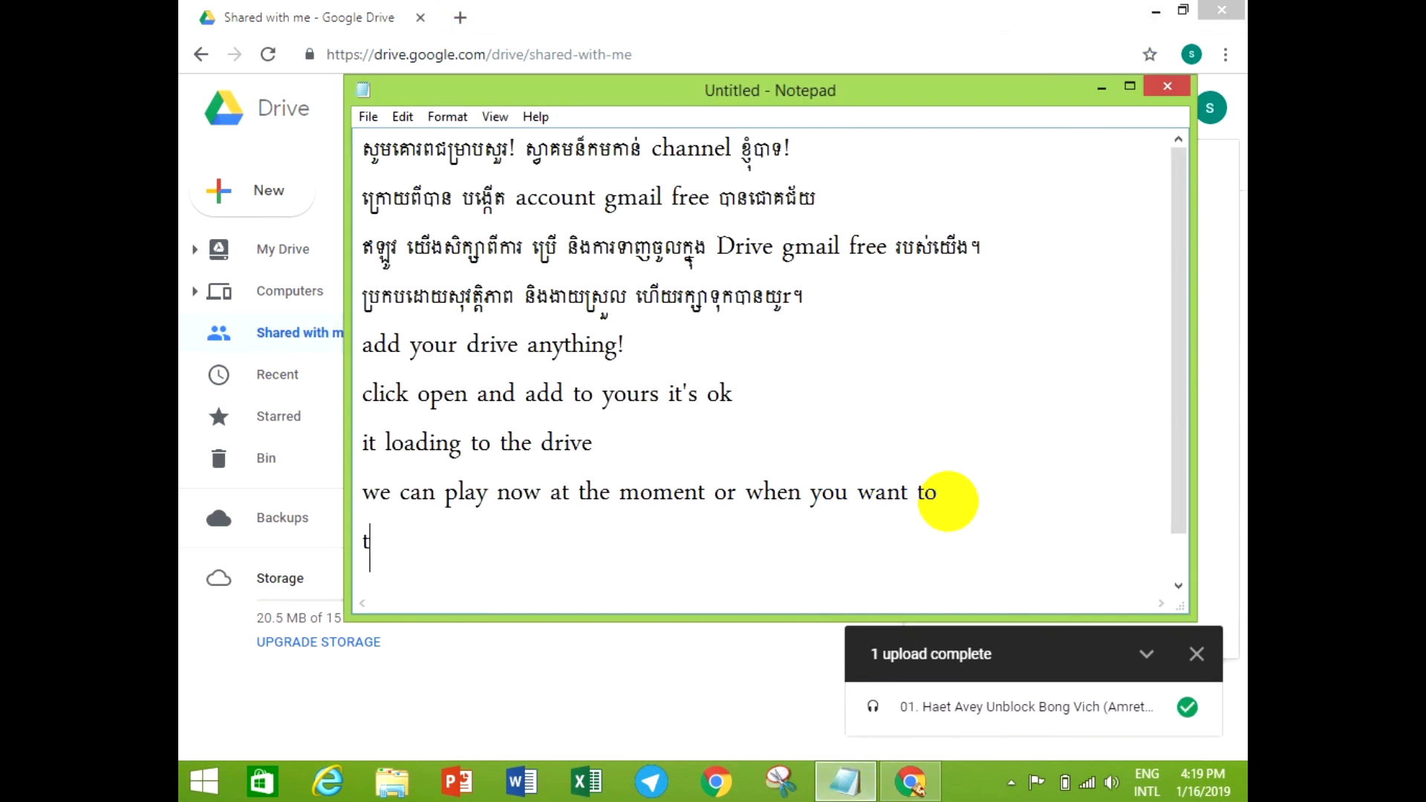
text(thank )
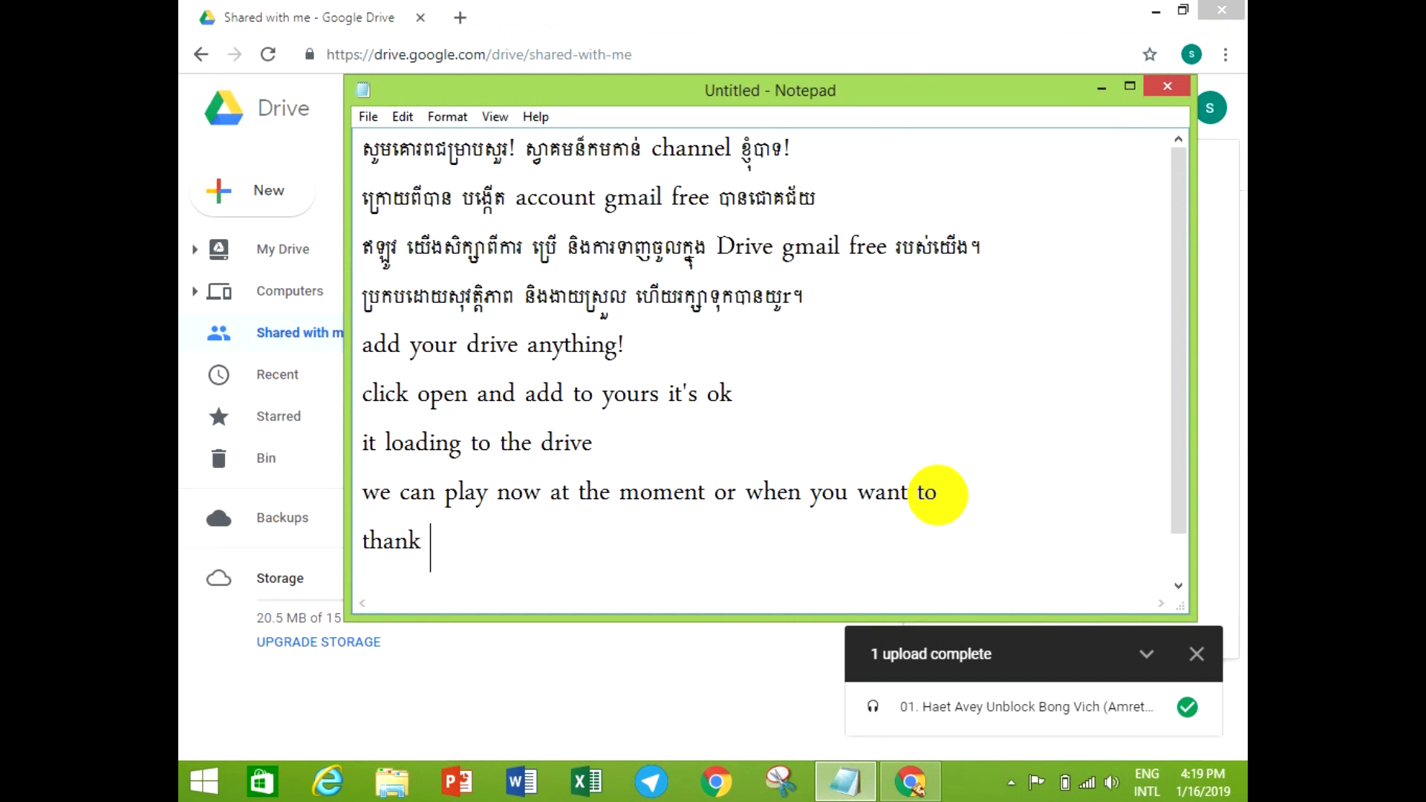
text(you goo)
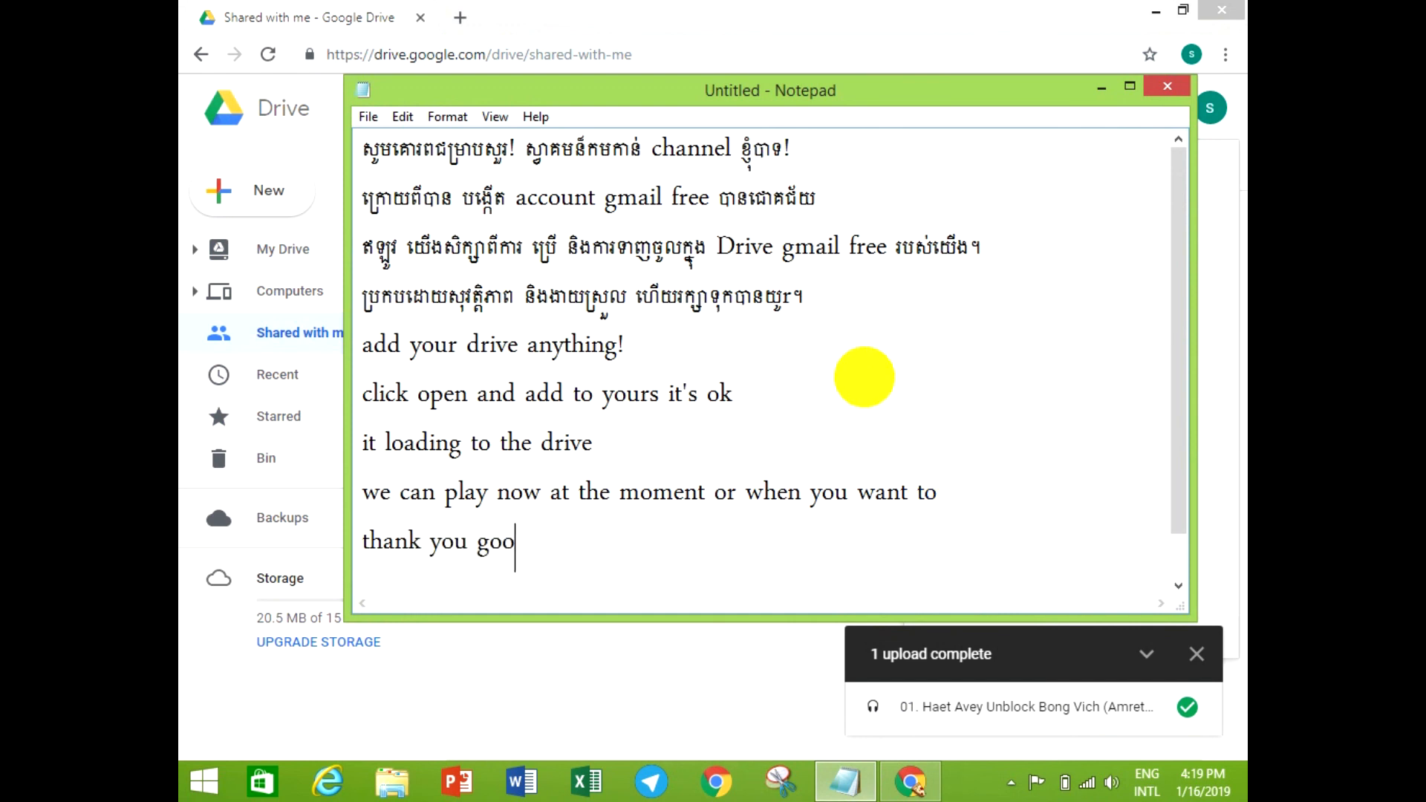
text(d luck!)
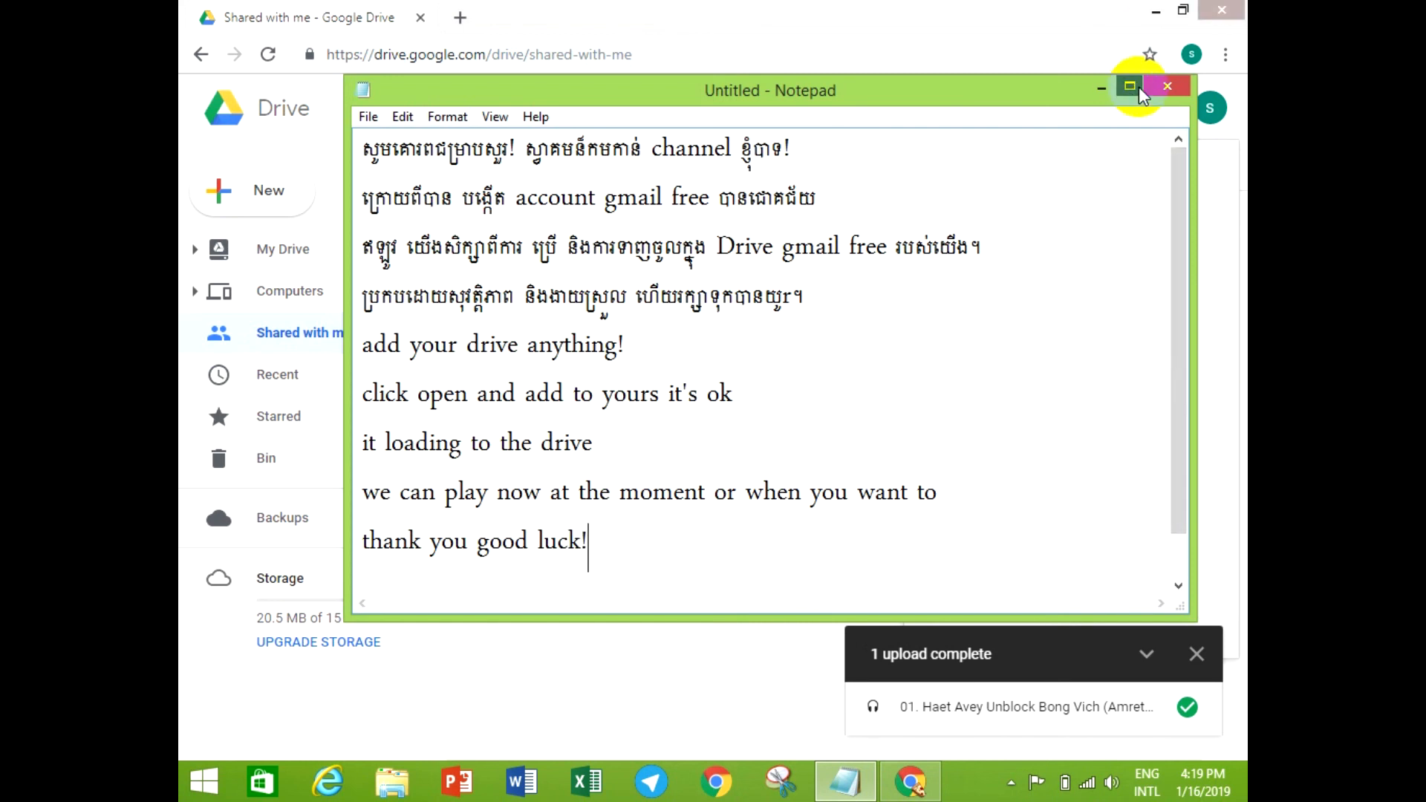
click(1108, 89)
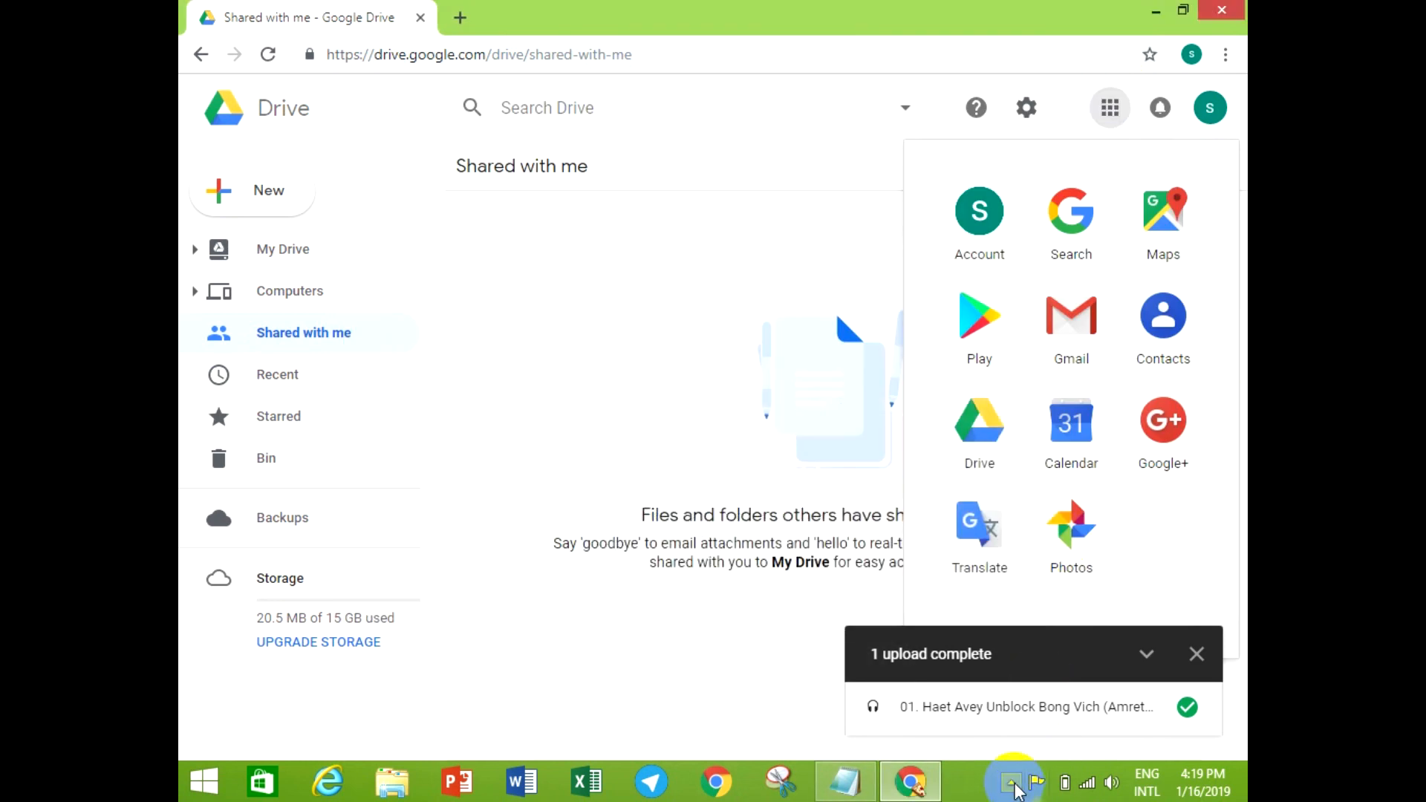
click(1156, 583)
click(1010, 782)
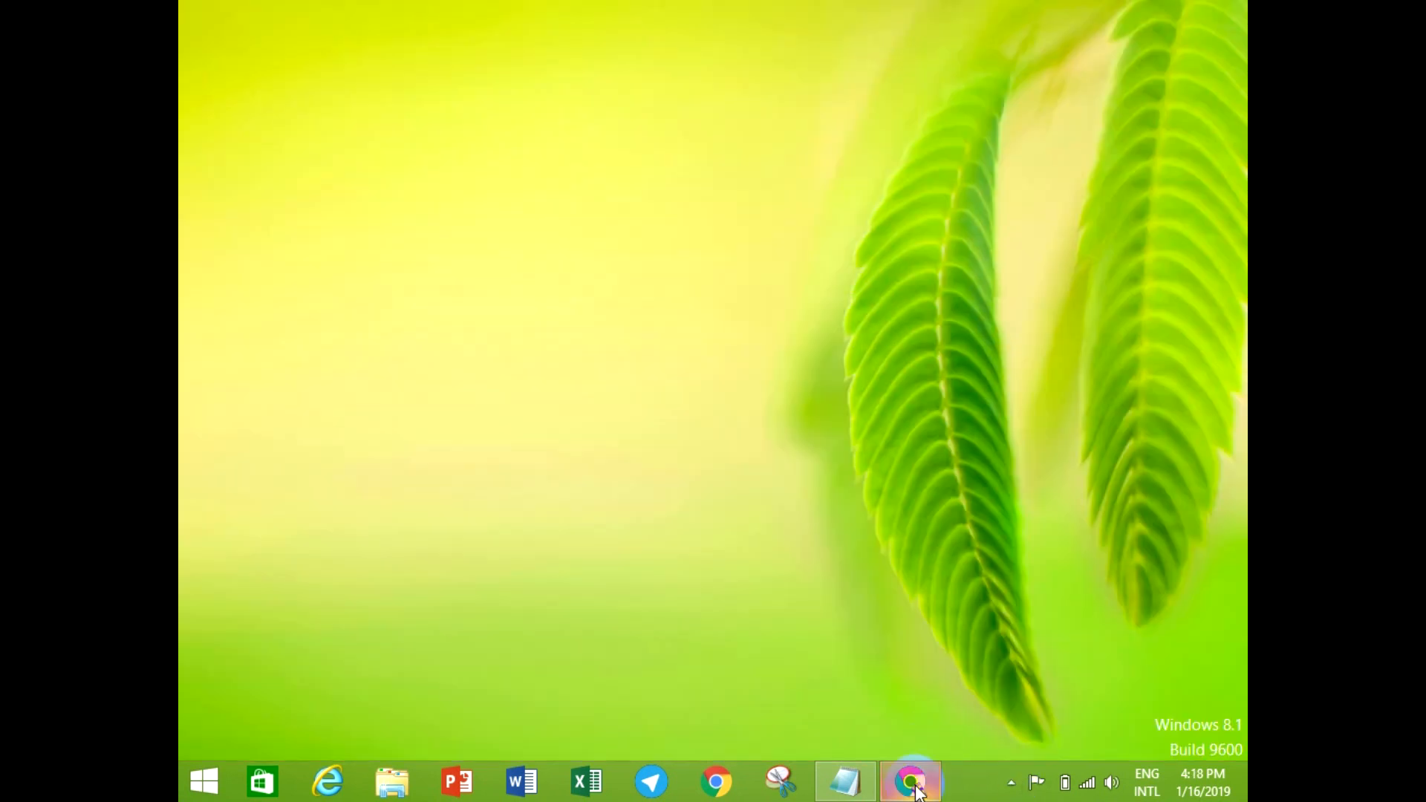
Switch from the desktop to Google Drive in Chrome and select the song "01. Haet Avey Unblock" in the My Drive files.
click(915, 787)
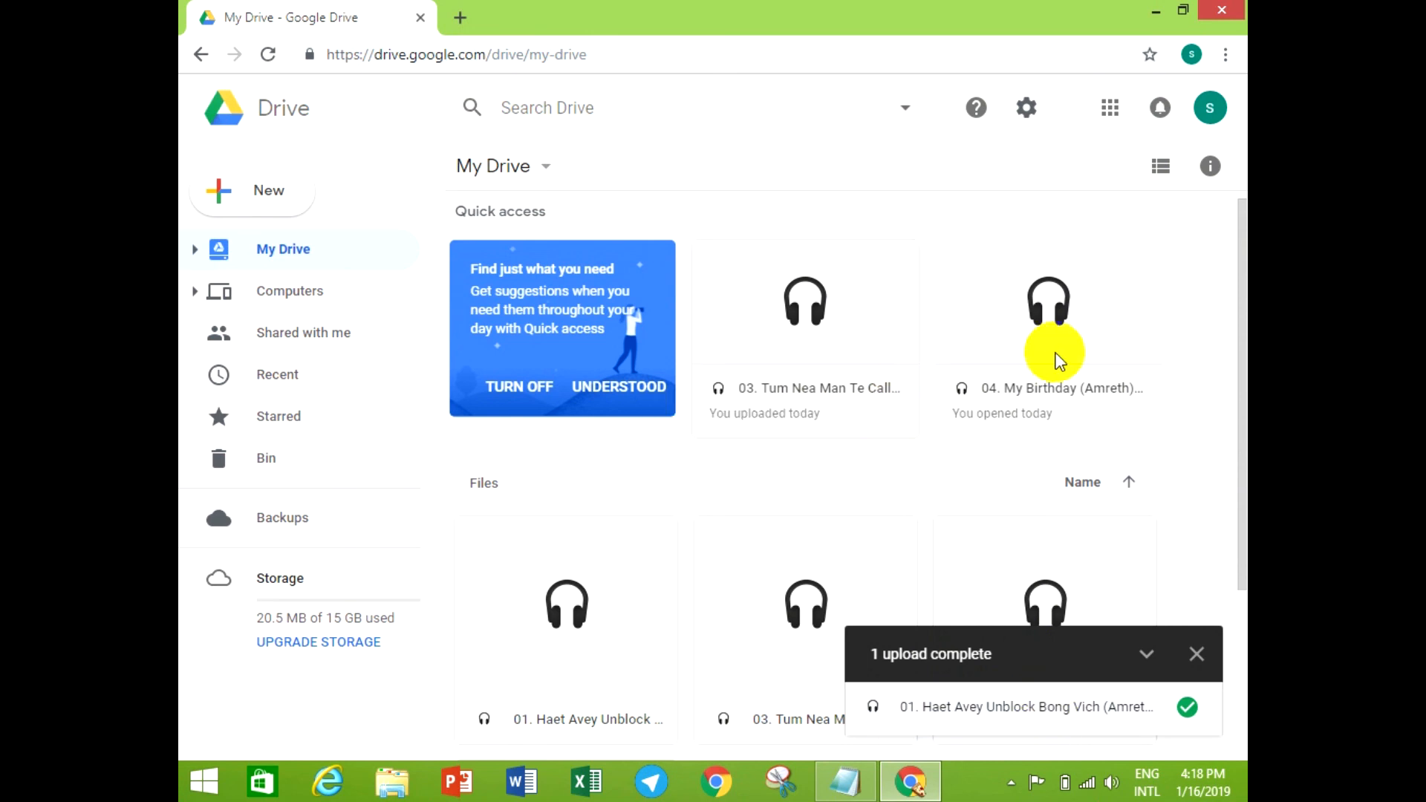
drag(1239, 344, 1238, 475)
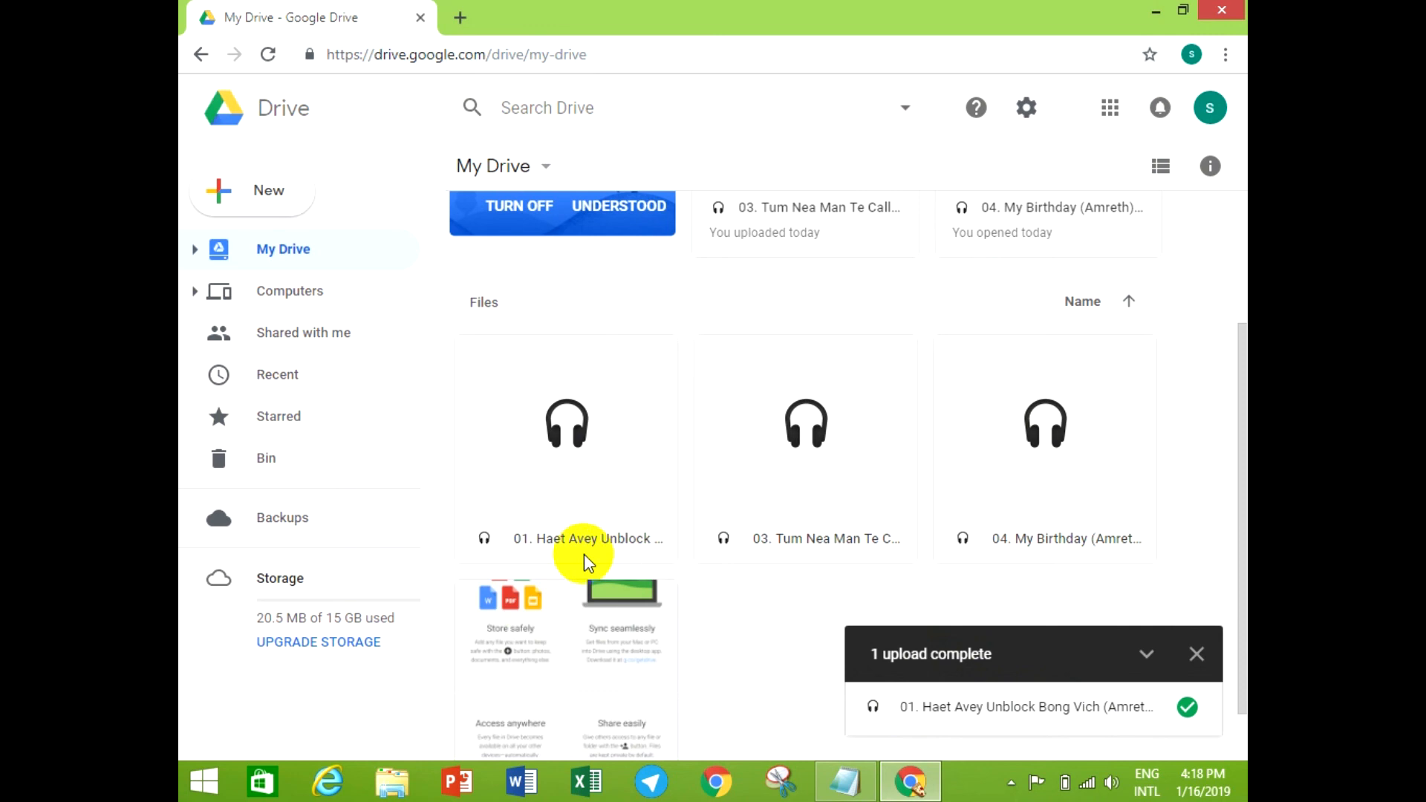
click(576, 479)
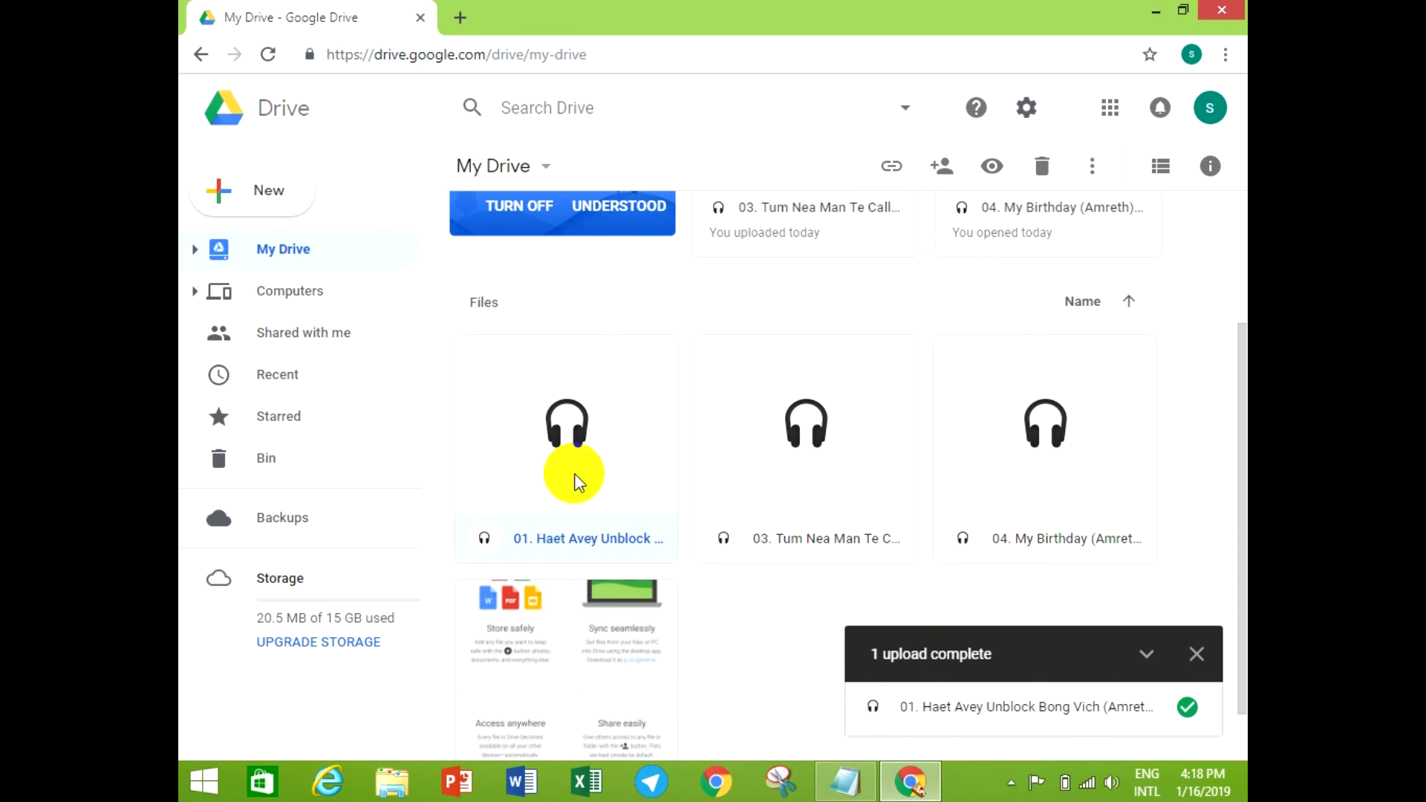